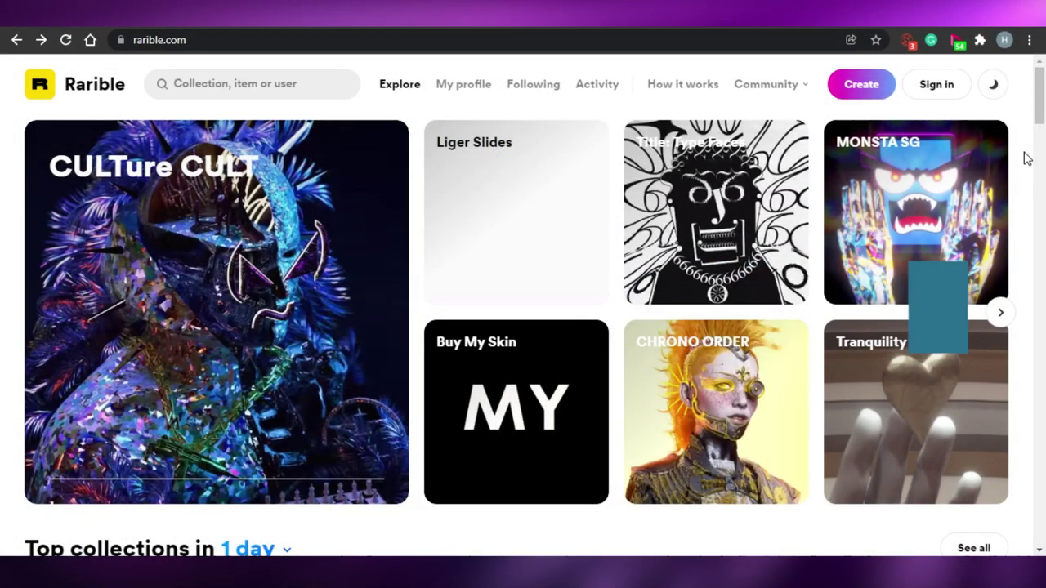
Look through the Rarible home page's featured art, top collections, top sellers and live auctions
{"action": "scroll", "coordinate": [1027, 159], "scroll_direction": "down", "scroll_amount": 5}
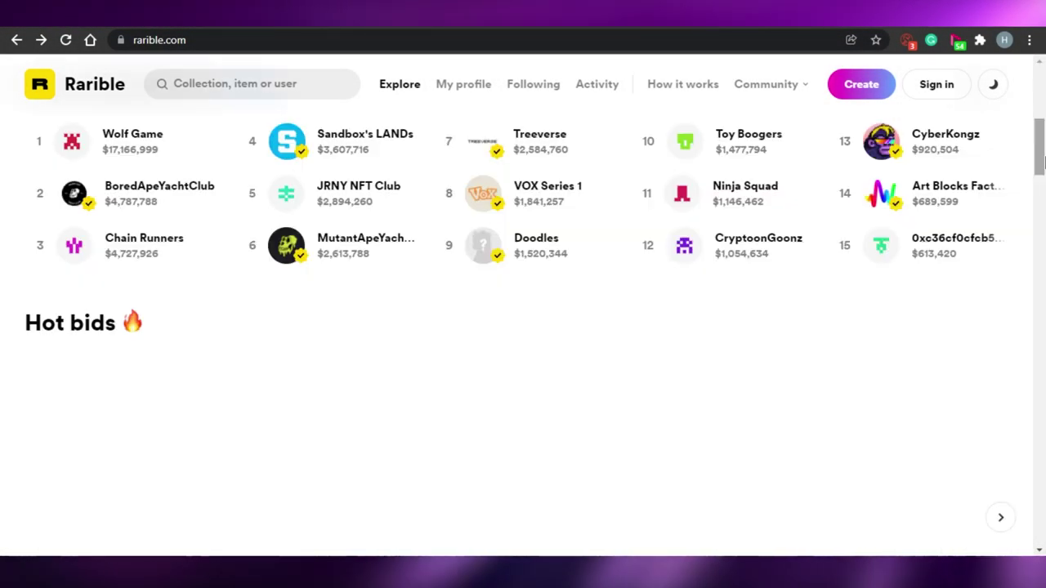
{"action": "scroll", "coordinate": [1037, 160], "scroll_direction": "up", "scroll_amount": 5}
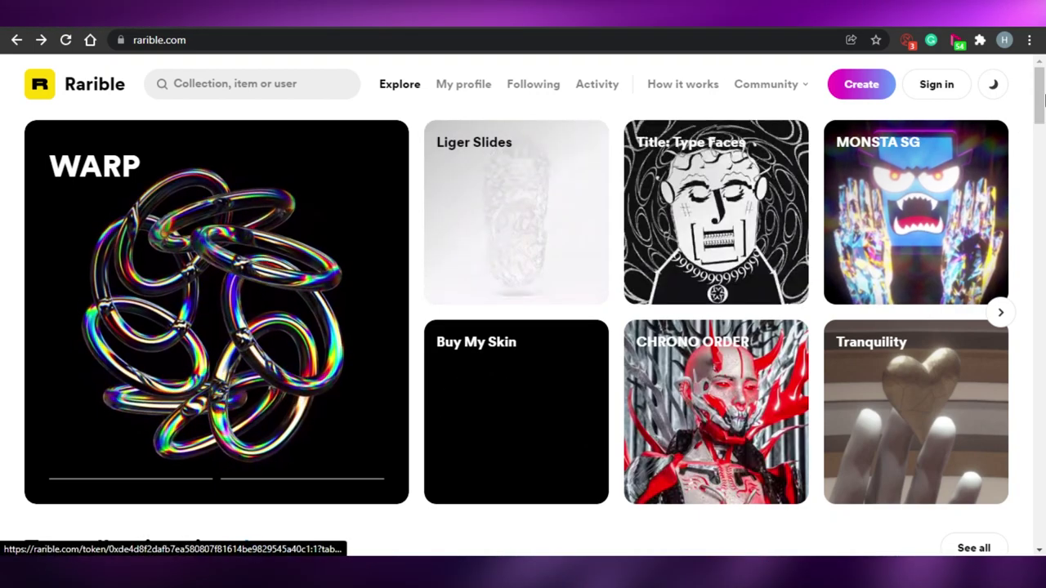
{"action": "scroll", "coordinate": [1039, 187], "scroll_direction": "down", "scroll_amount": 8}
{"action": "left_click_drag", "start_coordinate": [1039, 186], "coordinate": [1039, 278]}
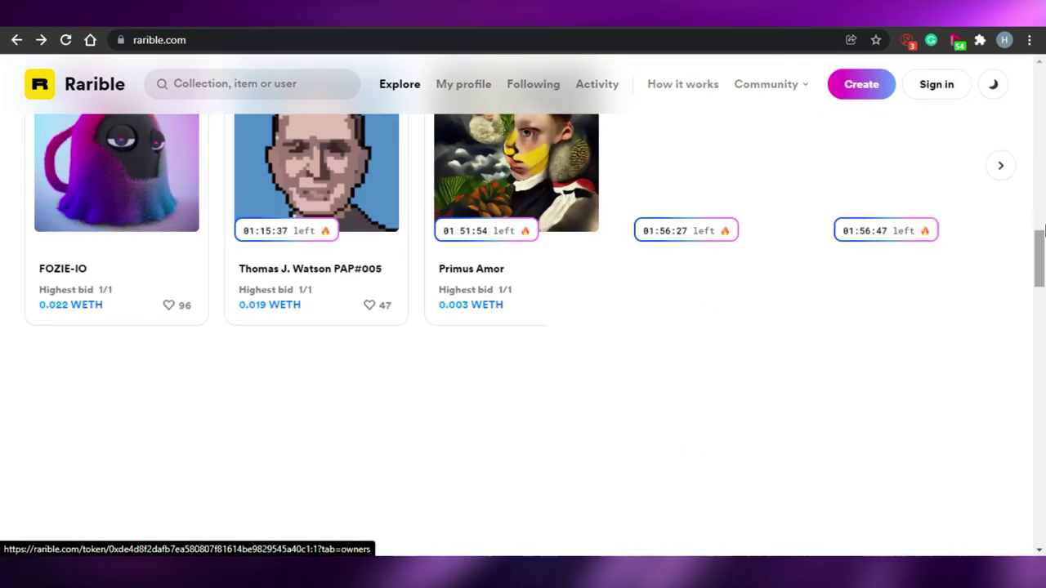
{"action": "left_click_drag", "start_coordinate": [1043, 211], "coordinate": [1041, 173]}
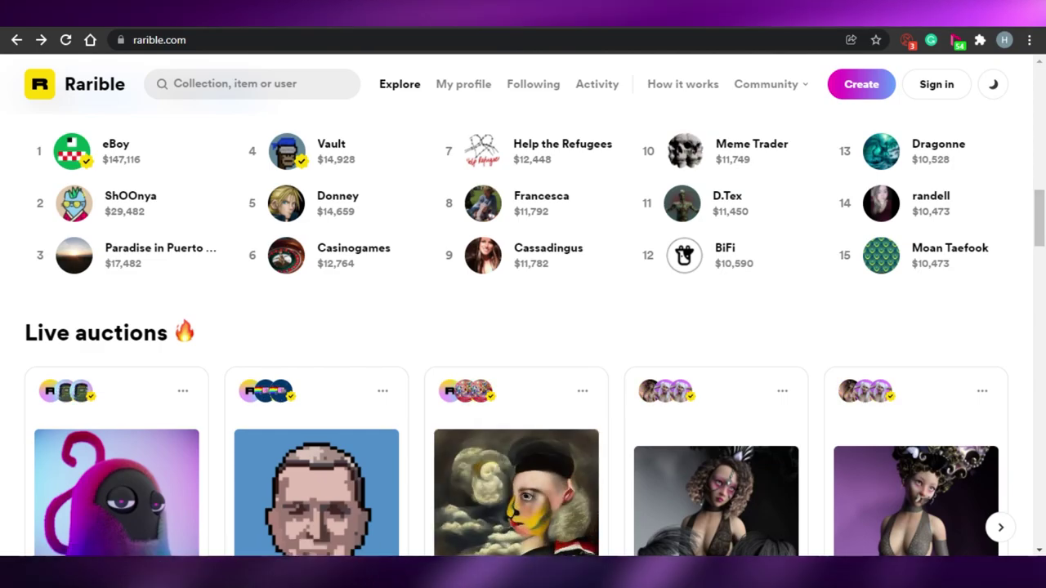
{"action": "left_click_drag", "start_coordinate": [1041, 241], "coordinate": [1041, 98]}
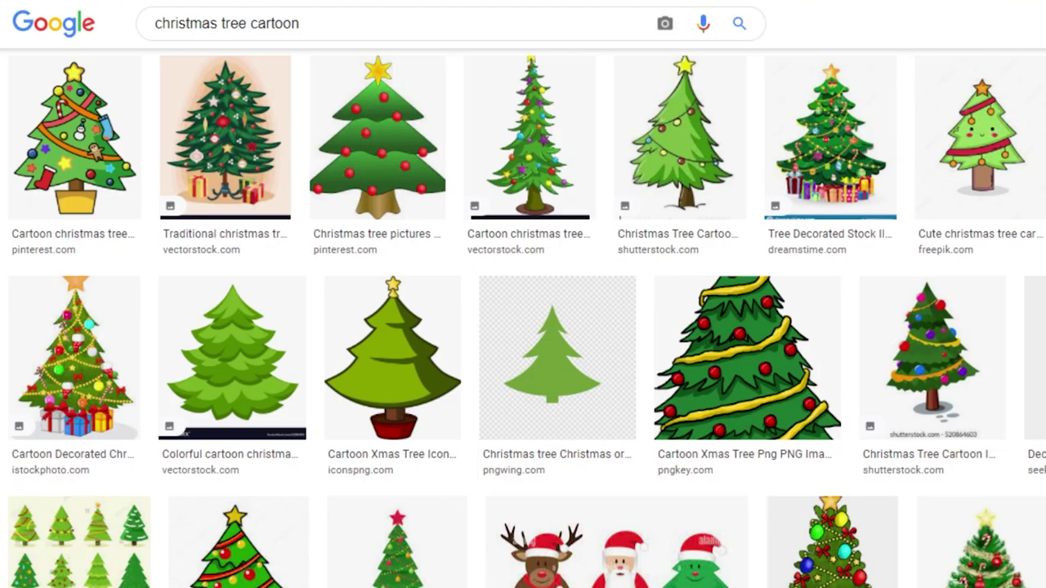
Choose the green Christmas tree with red baubles and a yellow star from the Google image results and save it
{"action": "scroll", "coordinate": [522, 327], "scroll_direction": "up", "scroll_amount": 2}
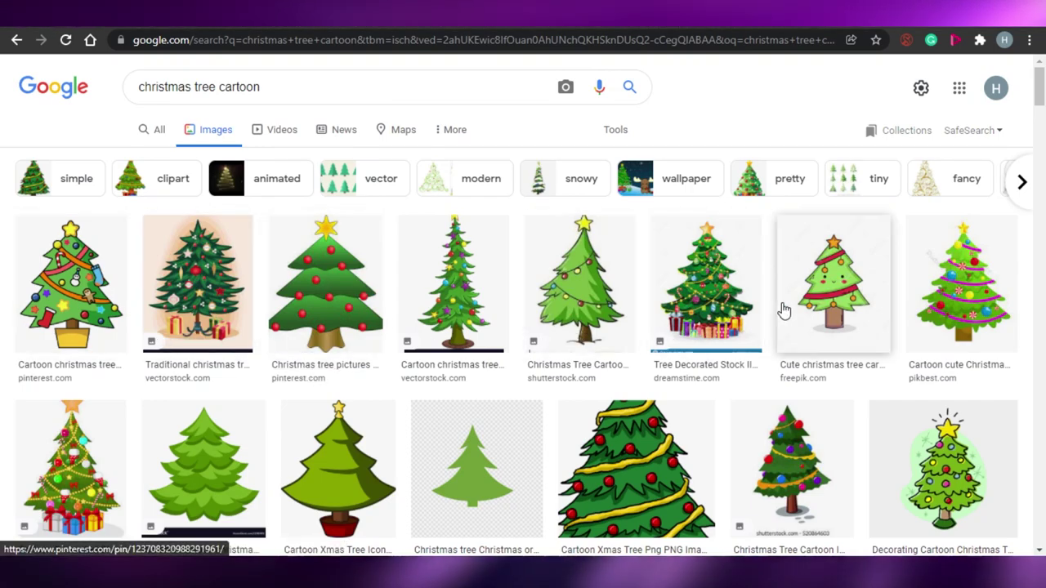
{"action": "scroll", "coordinate": [783, 311], "scroll_direction": "down", "scroll_amount": 2}
{"action": "scroll", "coordinate": [694, 204], "scroll_direction": "up", "scroll_amount": 2}
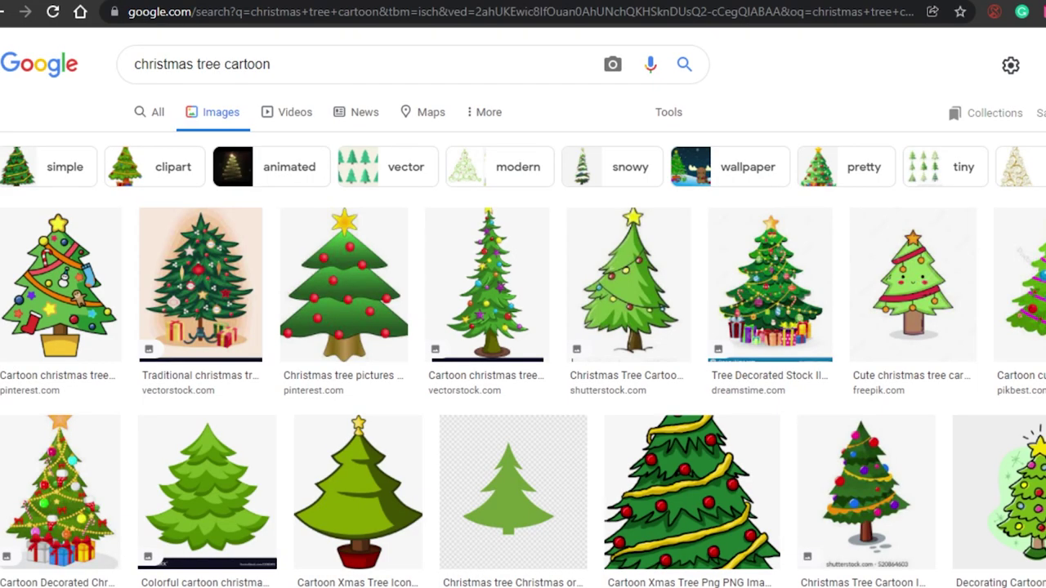
{"action": "scroll", "coordinate": [736, 286], "scroll_direction": "down", "scroll_amount": 3}
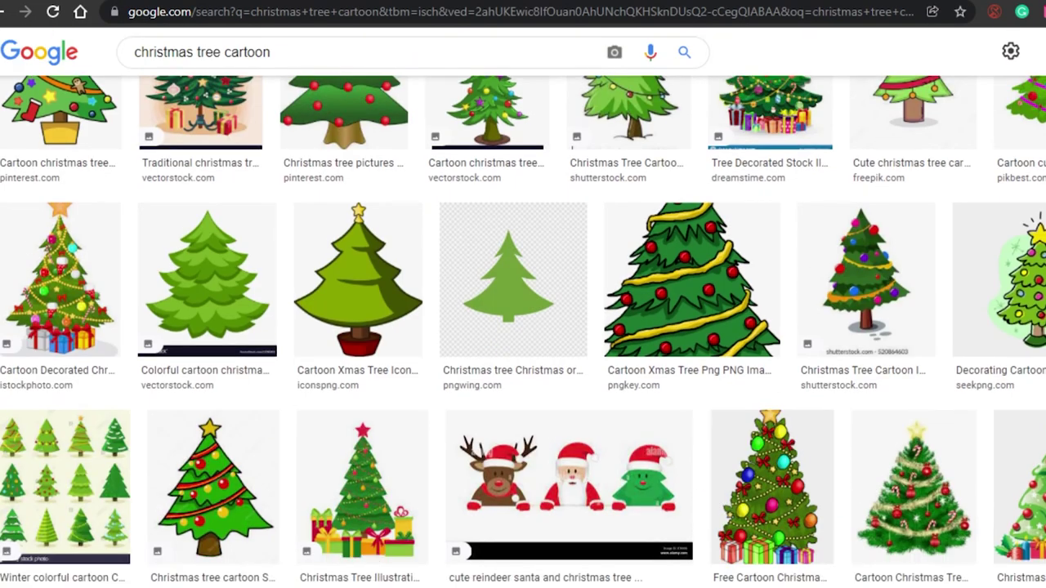
{"action": "scroll", "coordinate": [707, 164], "scroll_direction": "up", "scroll_amount": 3}
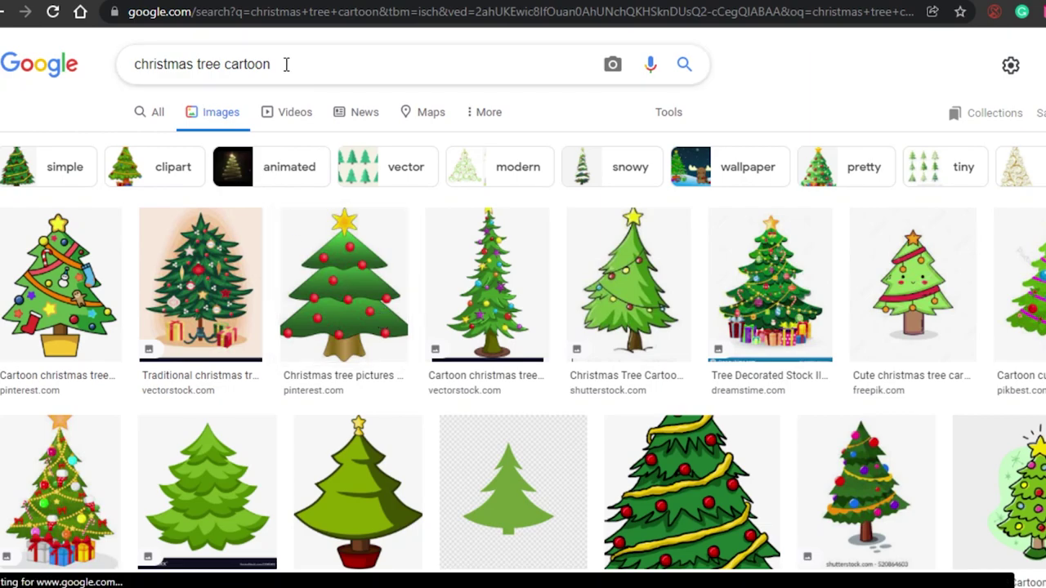
{"action": "left_click", "coordinate": [356, 278]}
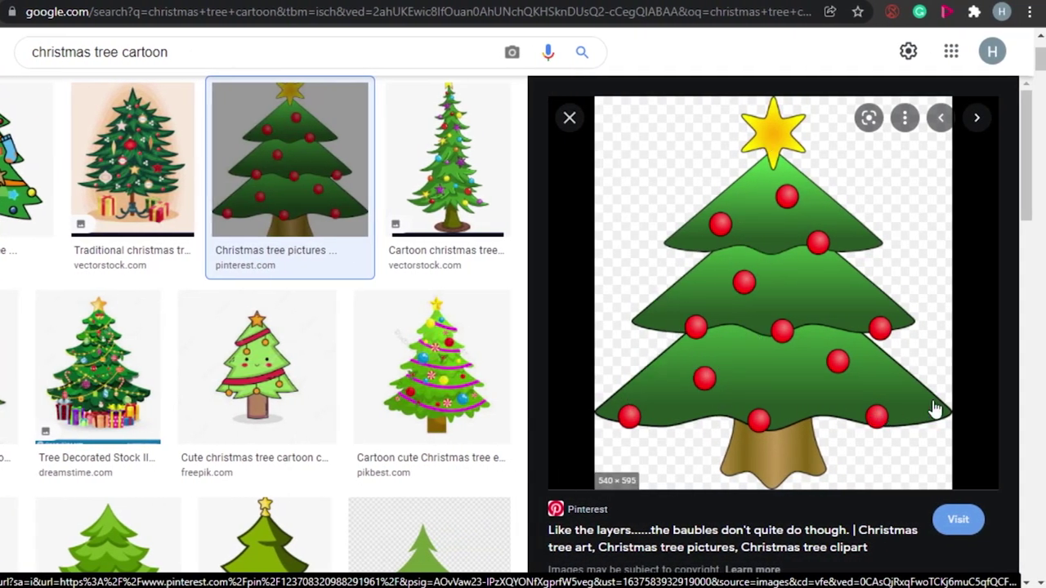
{"action": "right_click", "coordinate": [757, 327]}
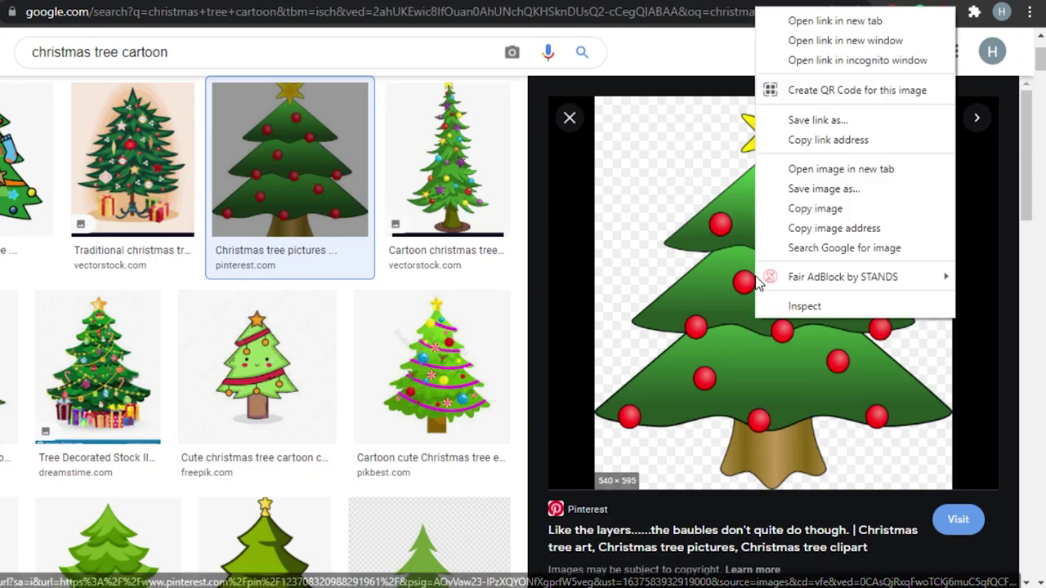
{"action": "left_click", "coordinate": [804, 189]}
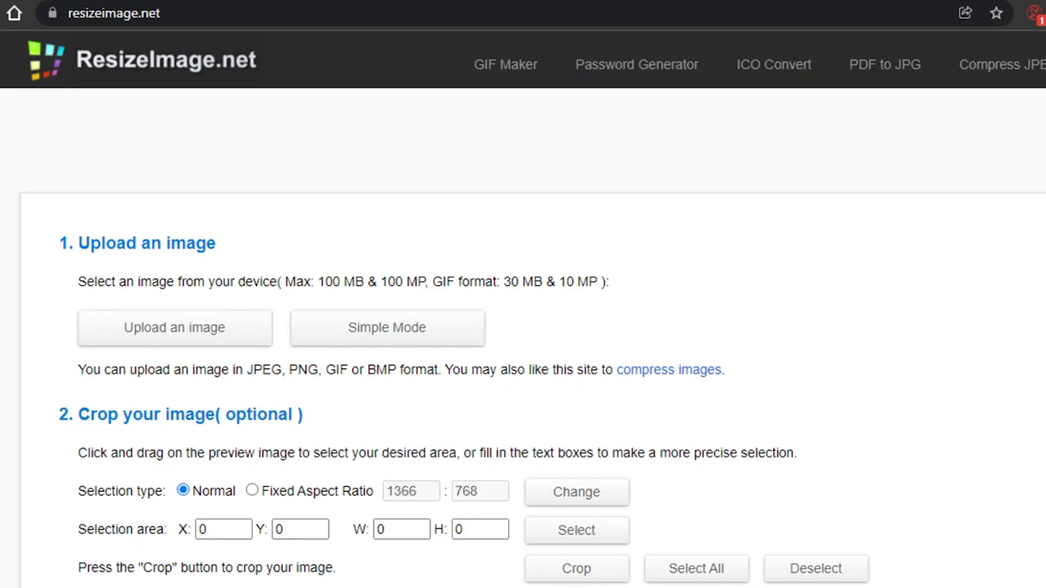
Upload the saved Christmas tree image to resizeimage.net and set its size to 32 x 32 px without keeping the aspect ratio
{"action": "scroll", "coordinate": [523, 311], "scroll_direction": "down", "scroll_amount": 5}
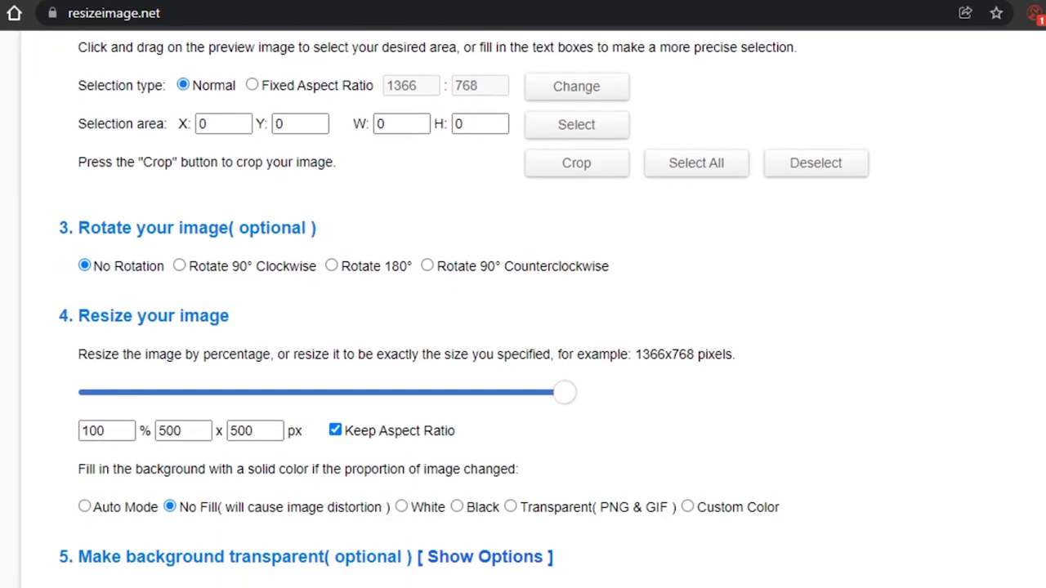
{"action": "scroll", "coordinate": [310, 282], "scroll_direction": "up", "scroll_amount": 5}
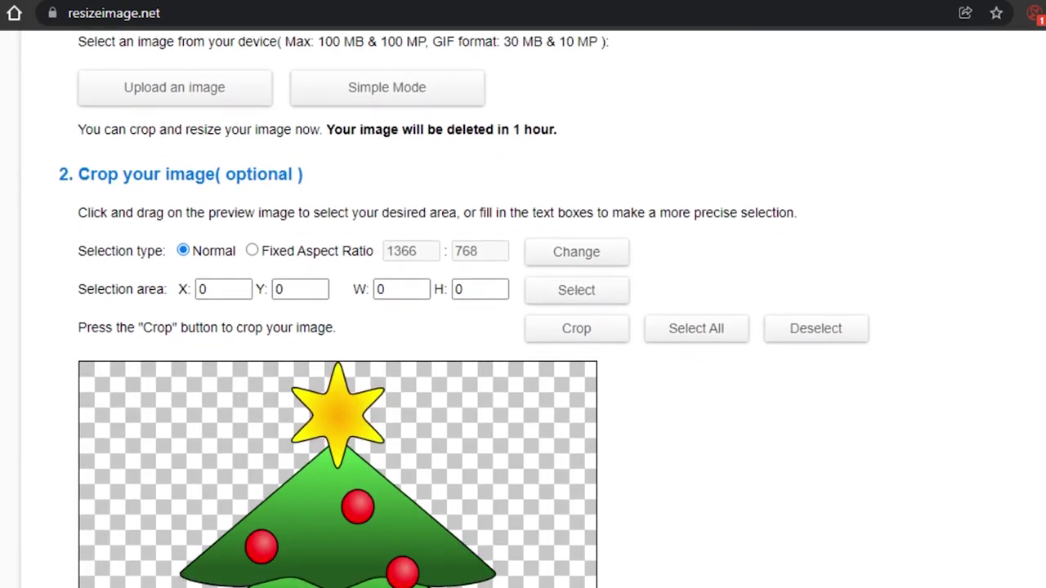
{"action": "scroll", "coordinate": [522, 311], "scroll_direction": "down", "scroll_amount": 4}
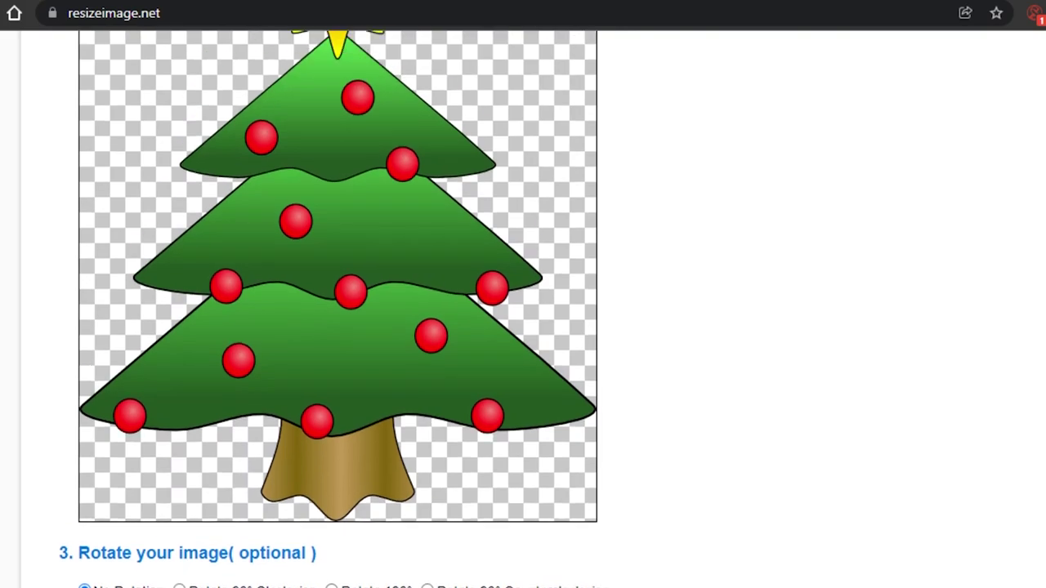
{"action": "scroll", "coordinate": [523, 311], "scroll_direction": "up", "scroll_amount": 2}
{"action": "scroll", "coordinate": [523, 310], "scroll_direction": "down", "scroll_amount": 3}
{"action": "scroll", "coordinate": [523, 310], "scroll_direction": "up", "scroll_amount": 2}
{"action": "scroll", "coordinate": [523, 310], "scroll_direction": "down", "scroll_amount": 1}
{"action": "scroll", "coordinate": [522, 310], "scroll_direction": "up", "scroll_amount": 2}
{"action": "scroll", "coordinate": [522, 310], "scroll_direction": "down", "scroll_amount": 5}
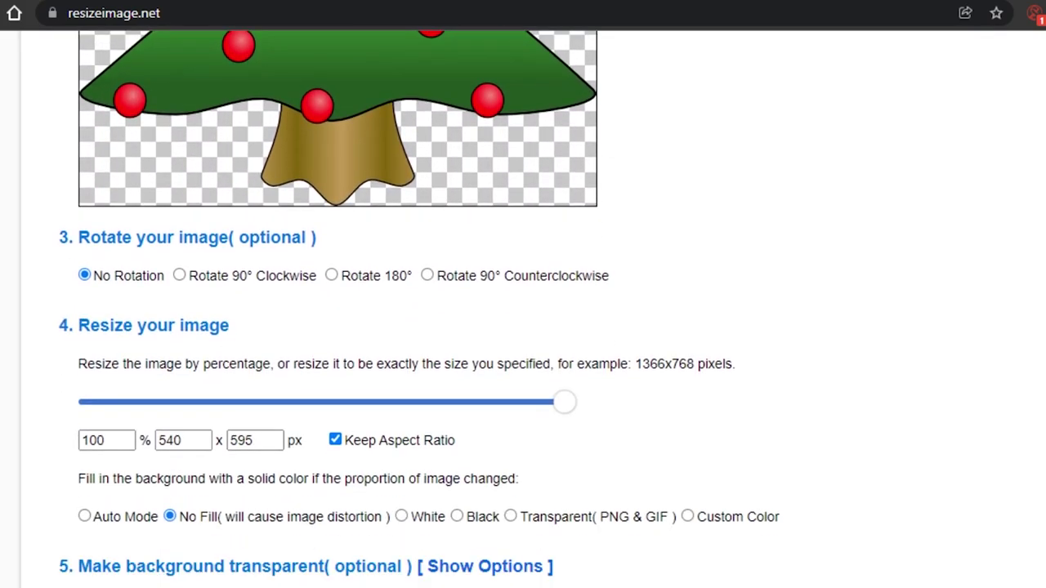
{"action": "scroll", "coordinate": [523, 311], "scroll_direction": "down", "scroll_amount": 1}
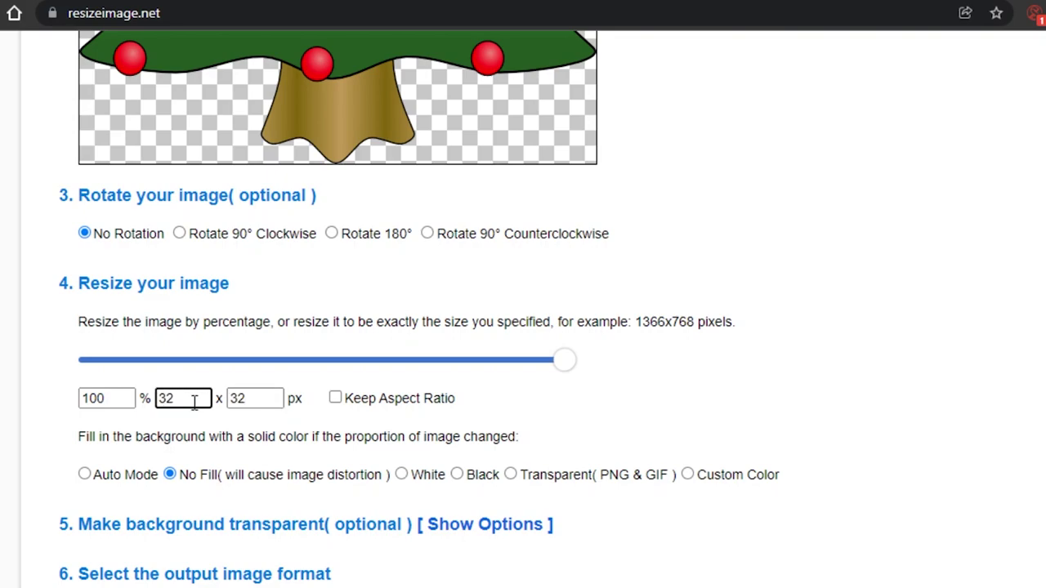
Resize the tree image with PNG output and default compression, and download the result
{"action": "scroll", "coordinate": [690, 353], "scroll_direction": "down", "scroll_amount": 4}
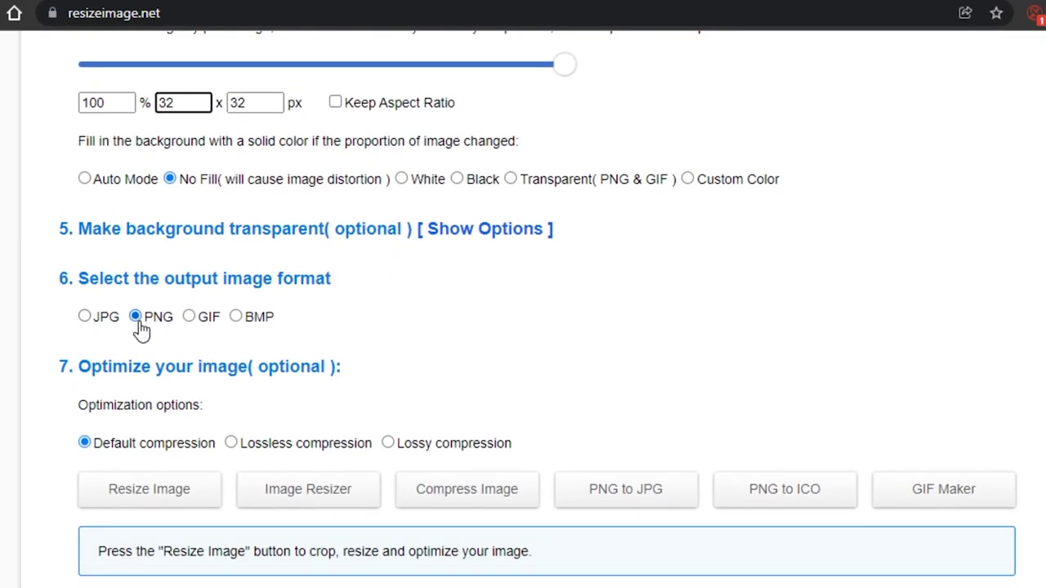
{"action": "scroll", "coordinate": [523, 327], "scroll_direction": "down", "scroll_amount": 1}
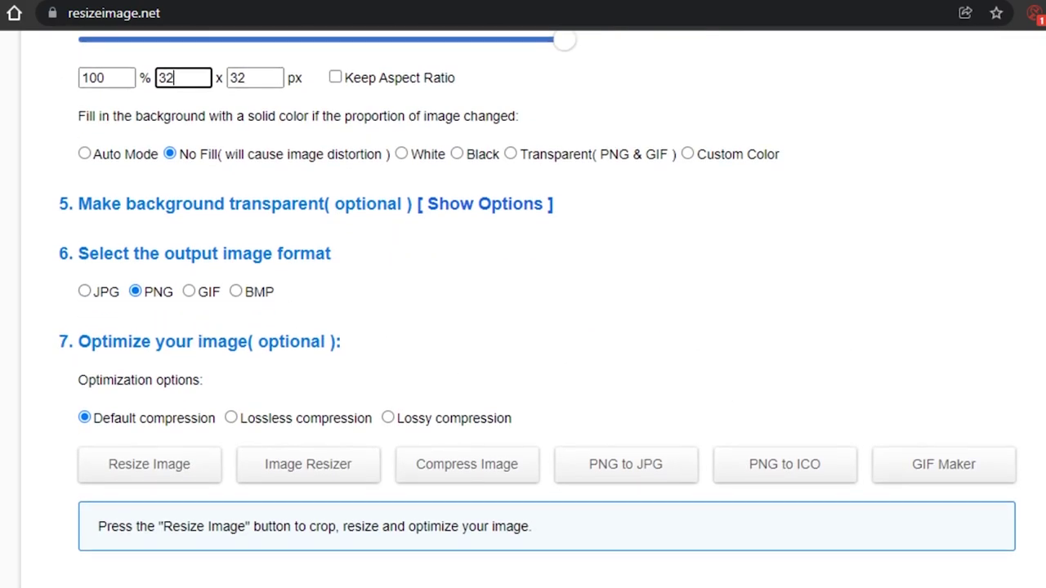
{"action": "scroll", "coordinate": [523, 327], "scroll_direction": "up", "scroll_amount": 6}
{"action": "scroll", "coordinate": [523, 326], "scroll_direction": "down", "scroll_amount": 4}
{"action": "scroll", "coordinate": [522, 327], "scroll_direction": "down", "scroll_amount": 3}
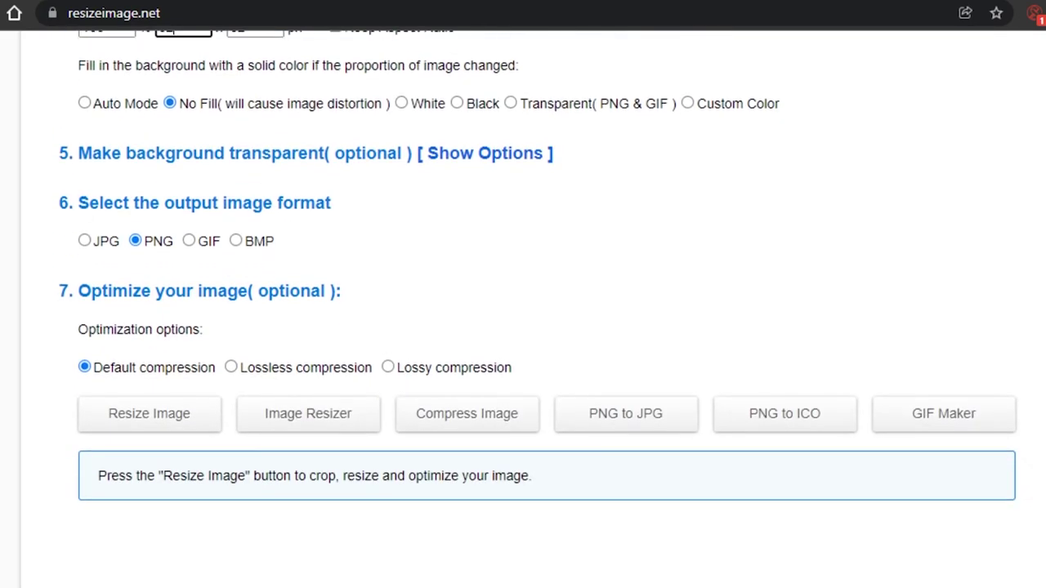
{"action": "left_click", "coordinate": [174, 408]}
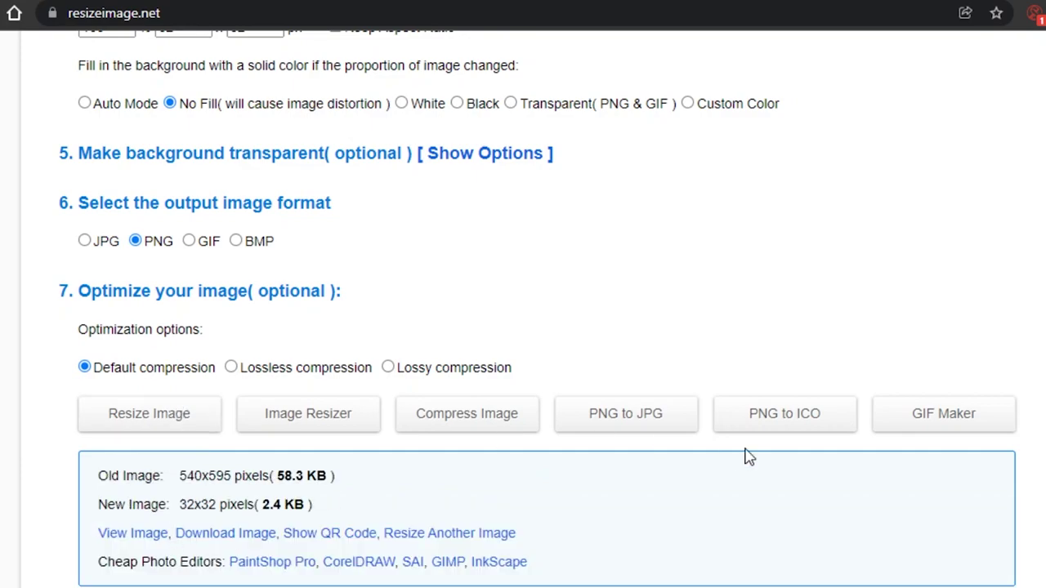
{"action": "scroll", "coordinate": [337, 537], "scroll_direction": "down", "scroll_amount": 2}
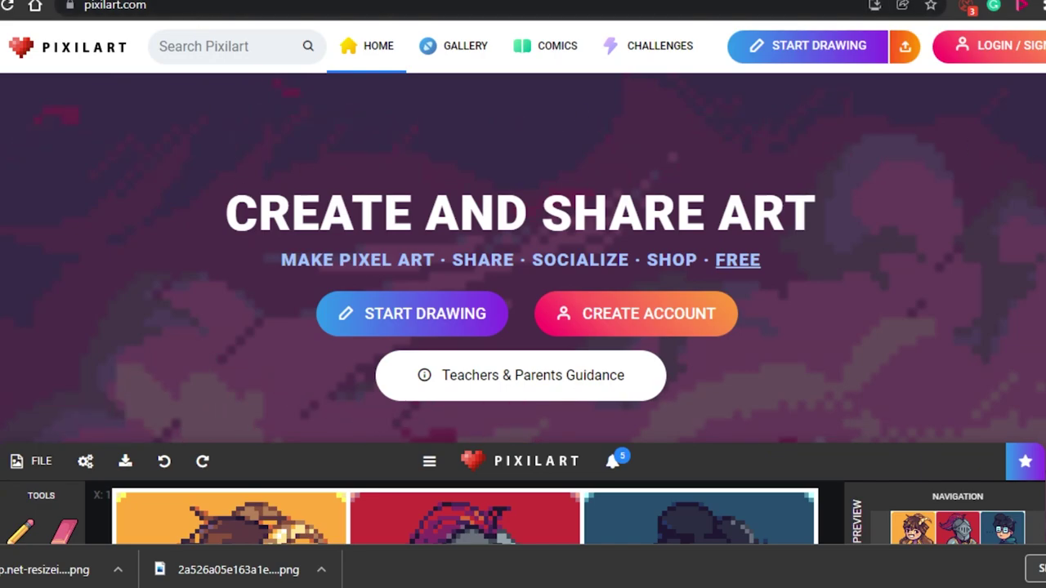
Look through the Pixilart home page, examining the drawing editor preview and the gallery of pixel artworks
{"action": "scroll", "coordinate": [522, 309], "scroll_direction": "down", "scroll_amount": 10}
{"action": "scroll", "coordinate": [523, 309], "scroll_direction": "up", "scroll_amount": 5}
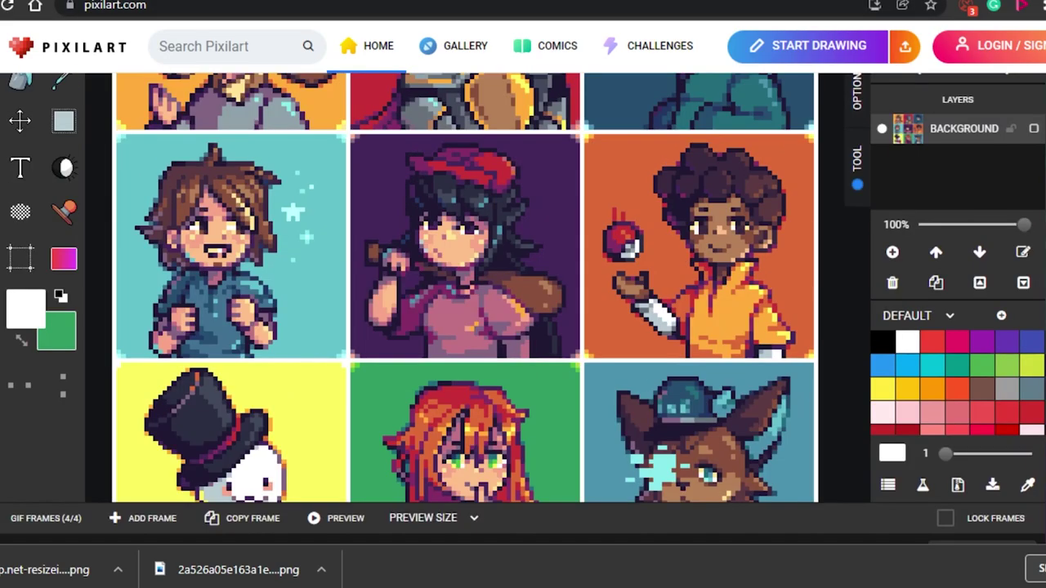
{"action": "scroll", "coordinate": [523, 309], "scroll_direction": "down", "scroll_amount": 3}
{"action": "scroll", "coordinate": [523, 308], "scroll_direction": "up", "scroll_amount": 6}
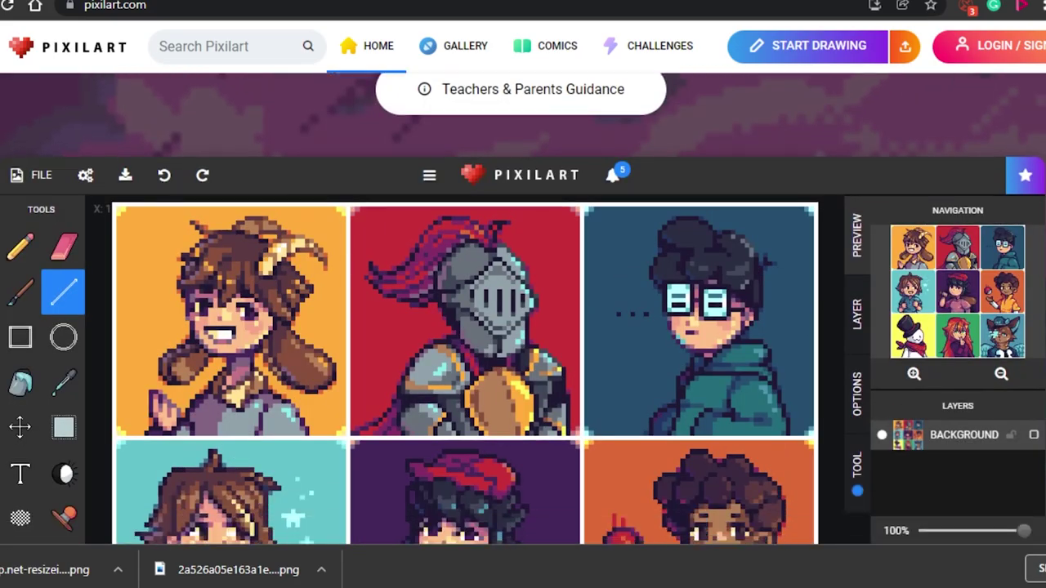
{"action": "scroll", "coordinate": [523, 309], "scroll_direction": "down", "scroll_amount": 2}
{"action": "scroll", "coordinate": [523, 309], "scroll_direction": "up", "scroll_amount": 5}
{"action": "scroll", "coordinate": [522, 308], "scroll_direction": "down", "scroll_amount": 12}
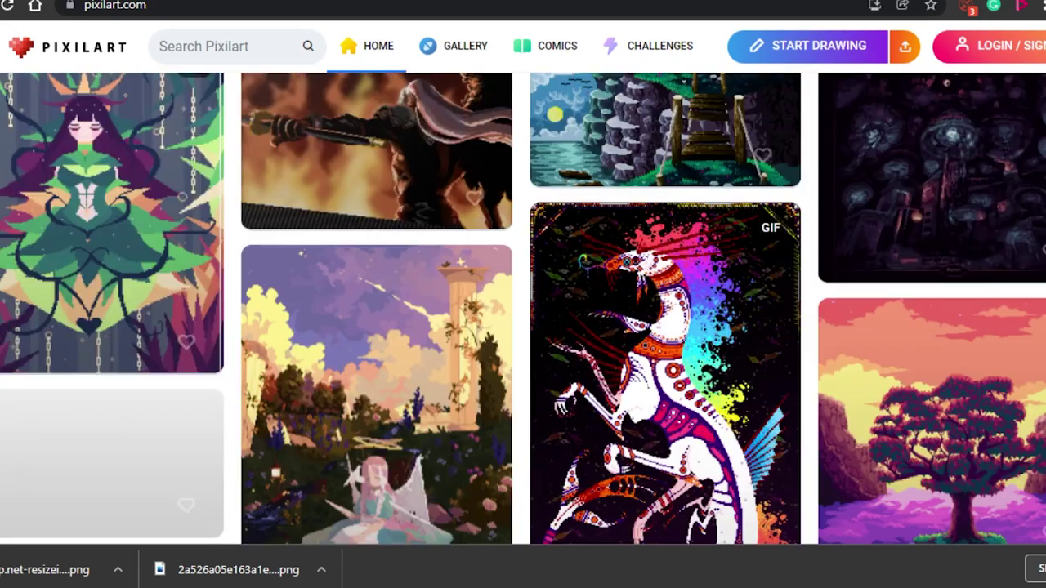
{"action": "scroll", "coordinate": [523, 308], "scroll_direction": "down", "scroll_amount": 3}
{"action": "scroll", "coordinate": [522, 309], "scroll_direction": "up", "scroll_amount": 10}
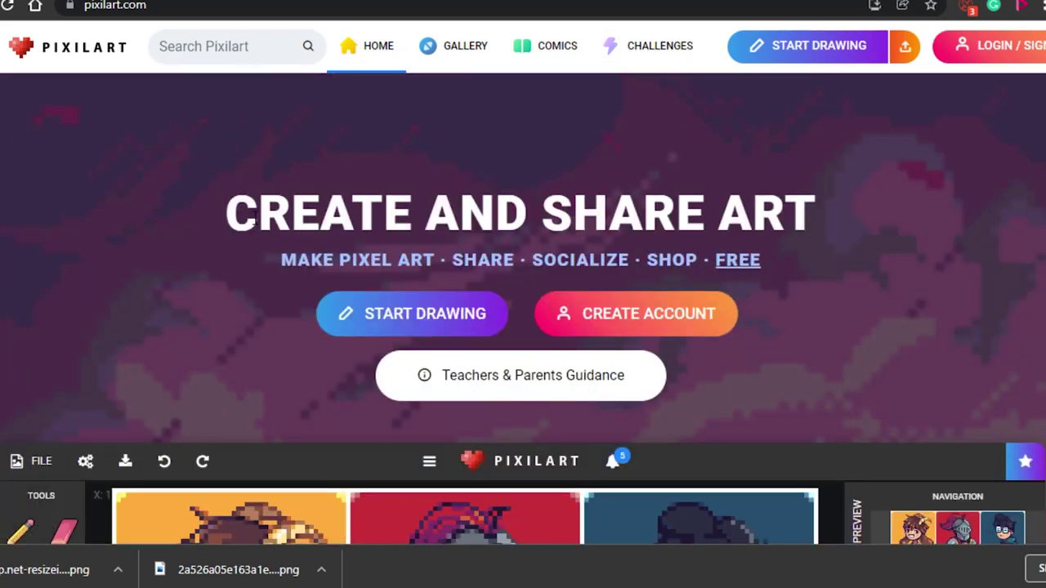
Start drawing in Pixilart and open the options for a new drawing
{"action": "left_click", "coordinate": [391, 317]}
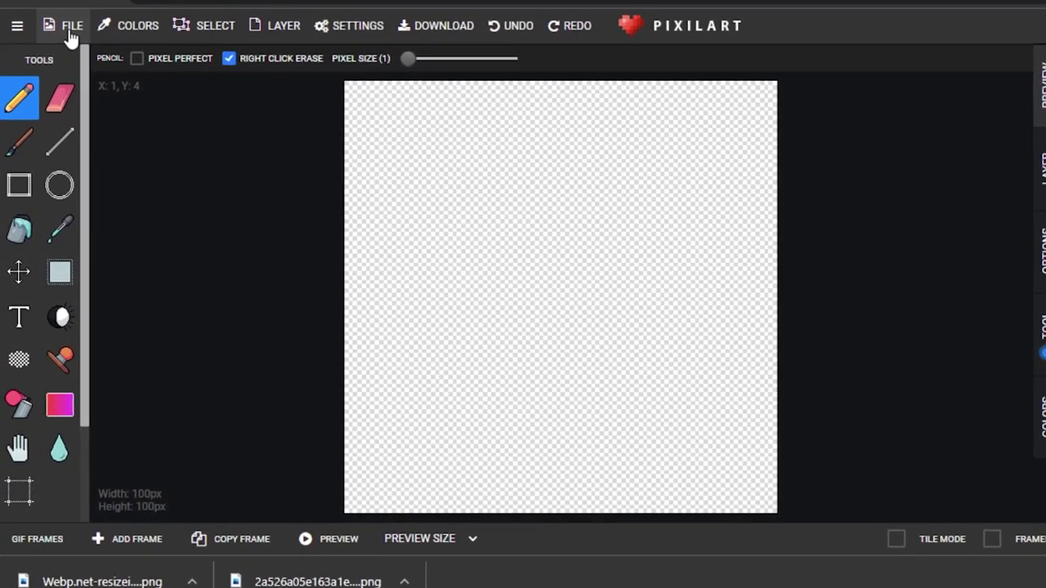
{"action": "left_click", "coordinate": [60, 72]}
{"action": "left_click", "coordinate": [82, 63]}
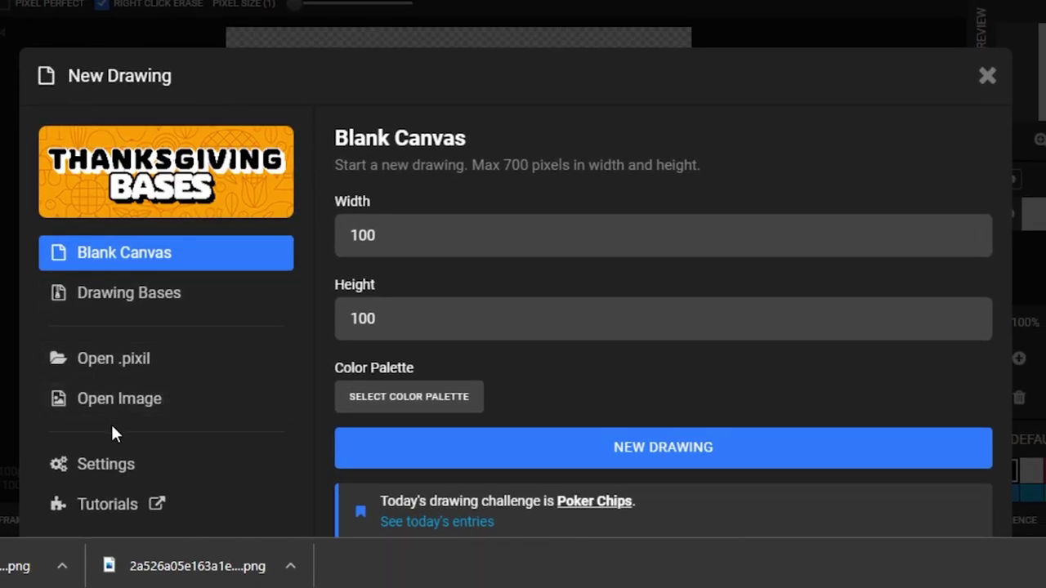
Open the resized tree image Webp.net-resizeimage (2) as the drawing
{"action": "left_click", "coordinate": [143, 406]}
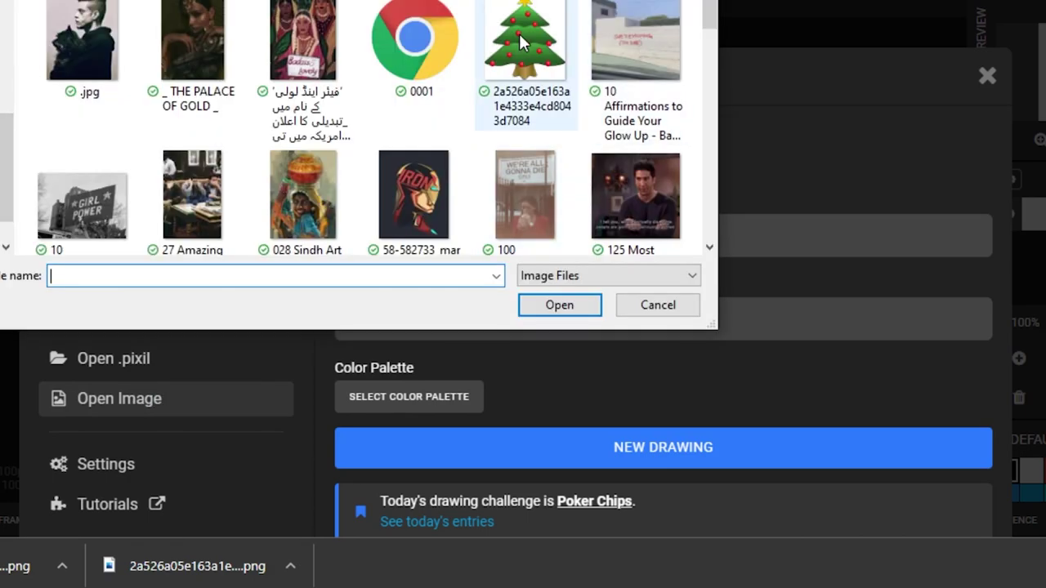
{"action": "left_click", "coordinate": [518, 33]}
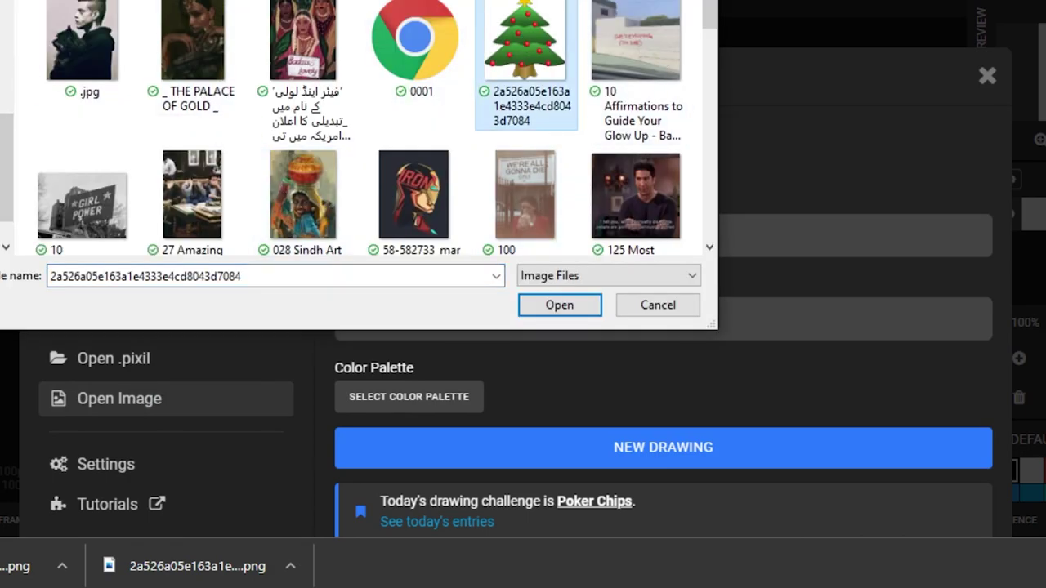
{"action": "key", "text": "ctrl+shift+6"}
{"action": "scroll", "coordinate": [253, 47], "scroll_direction": "up", "scroll_amount": 2}
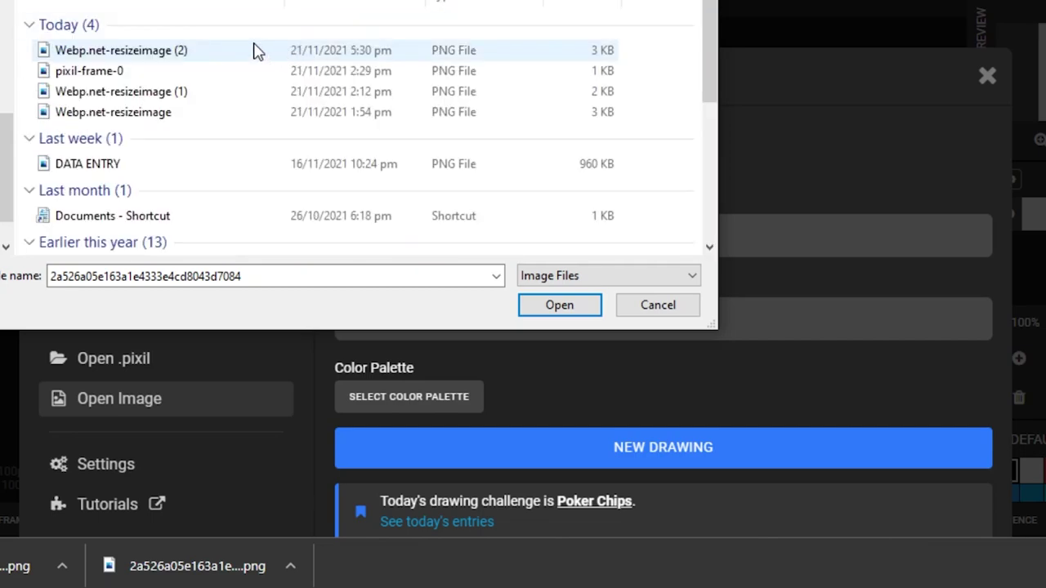
{"action": "left_click", "coordinate": [253, 49]}
{"action": "left_click", "coordinate": [543, 311]}
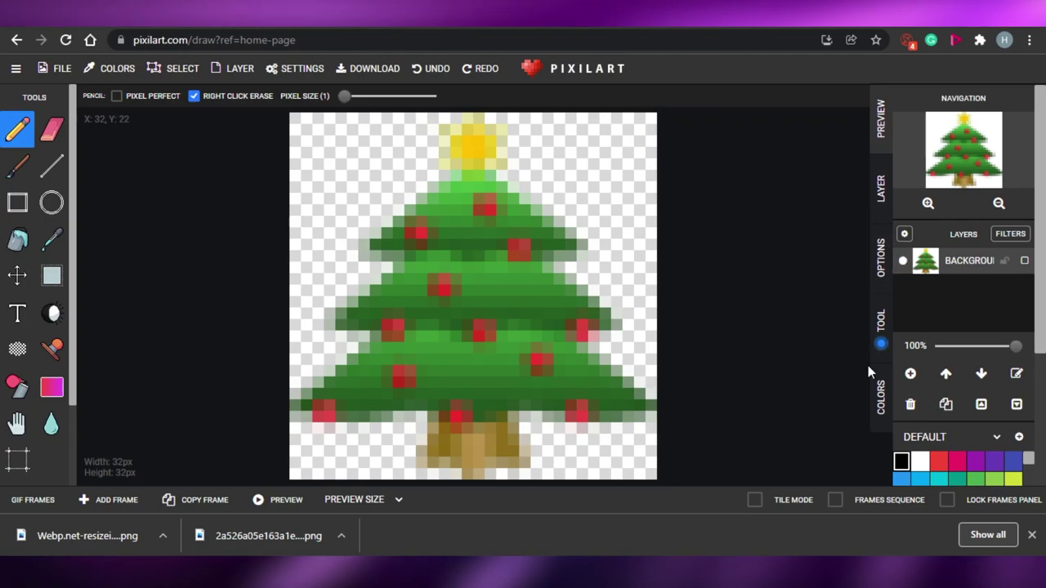
Add a new layer above the background and trace the tree's left outline on it with a 1-pixel black Pencil
{"action": "left_click", "coordinate": [910, 374]}
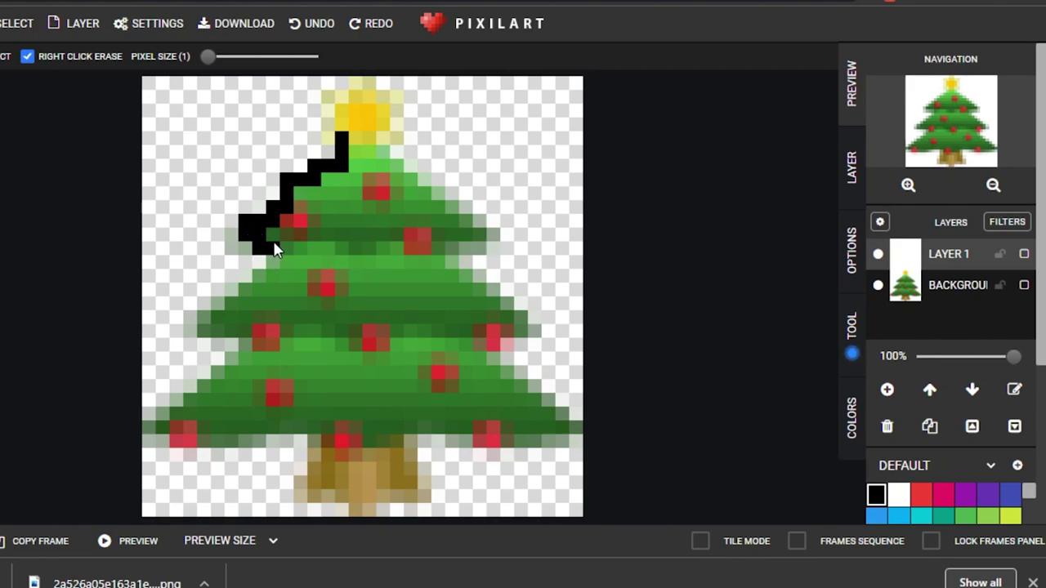
{"action": "mouse_move", "coordinate": [251, 284]}
{"action": "left_mouse_down"}
{"action": "mouse_move", "coordinate": [205, 331]}
{"action": "mouse_move", "coordinate": [238, 353]}
{"action": "mouse_move", "coordinate": [174, 418]}
{"action": "mouse_move", "coordinate": [147, 427]}
{"action": "left_mouse_up"}
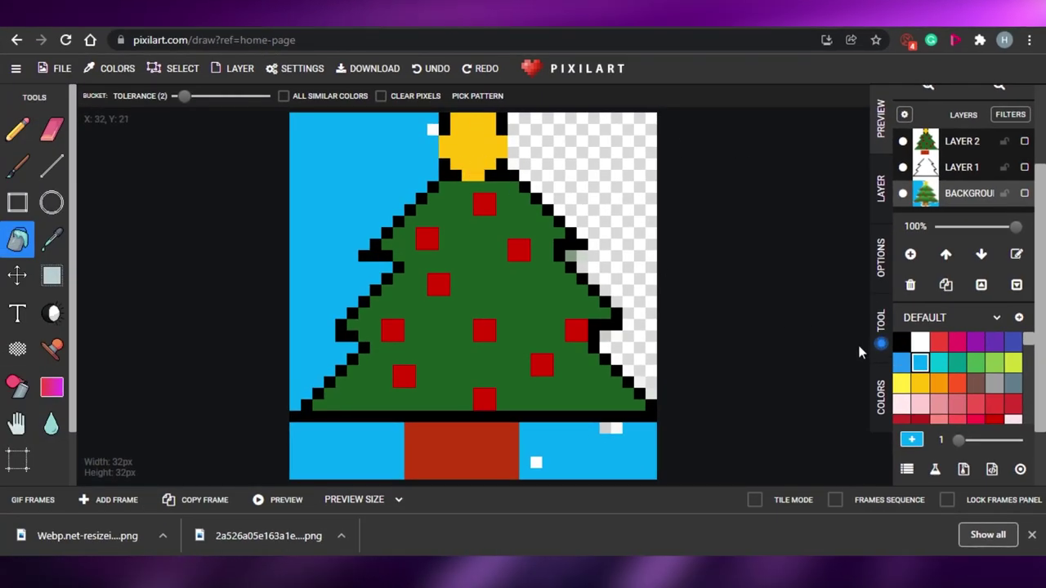
{"action": "scroll", "coordinate": [964, 245], "scroll_direction": "up", "scroll_amount": 2}
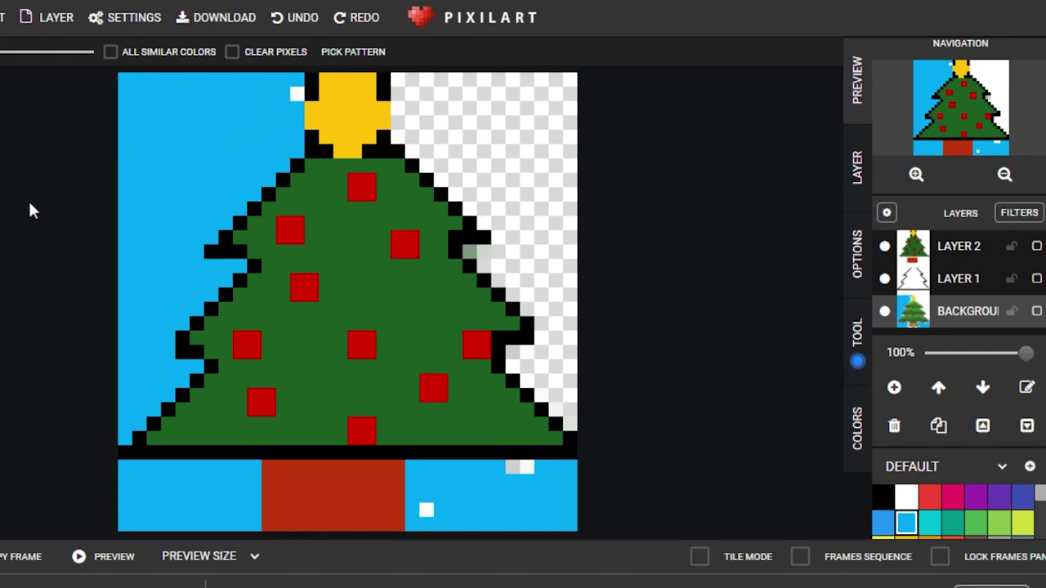
Fill the rest of the background layer around the tree with light blue, covering the leftover white and grey pixels along its right edge
{"action": "left_click", "coordinate": [365, 20]}
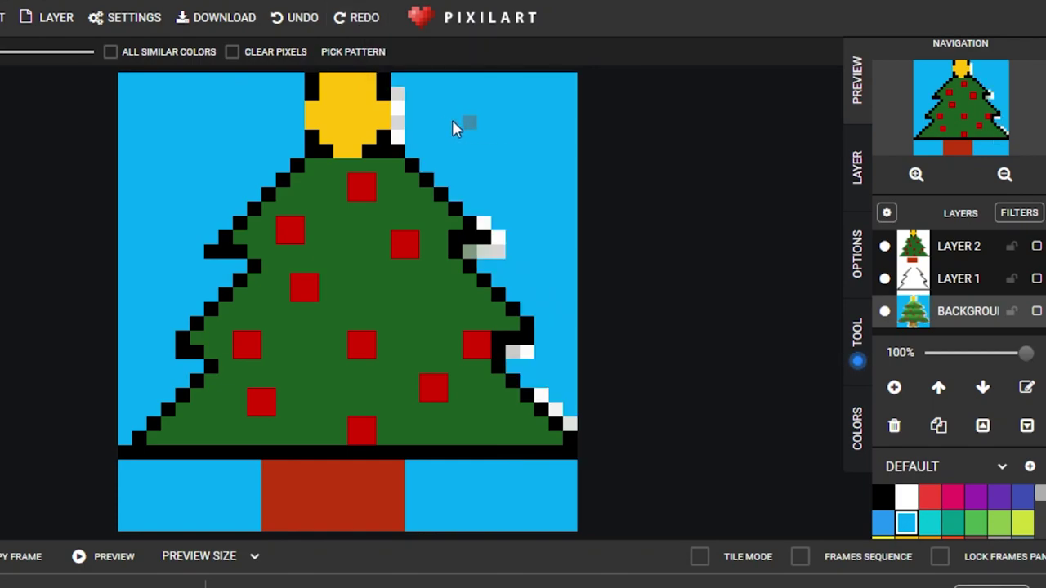
{"action": "left_click_drag", "start_coordinate": [394, 99], "coordinate": [397, 122]}
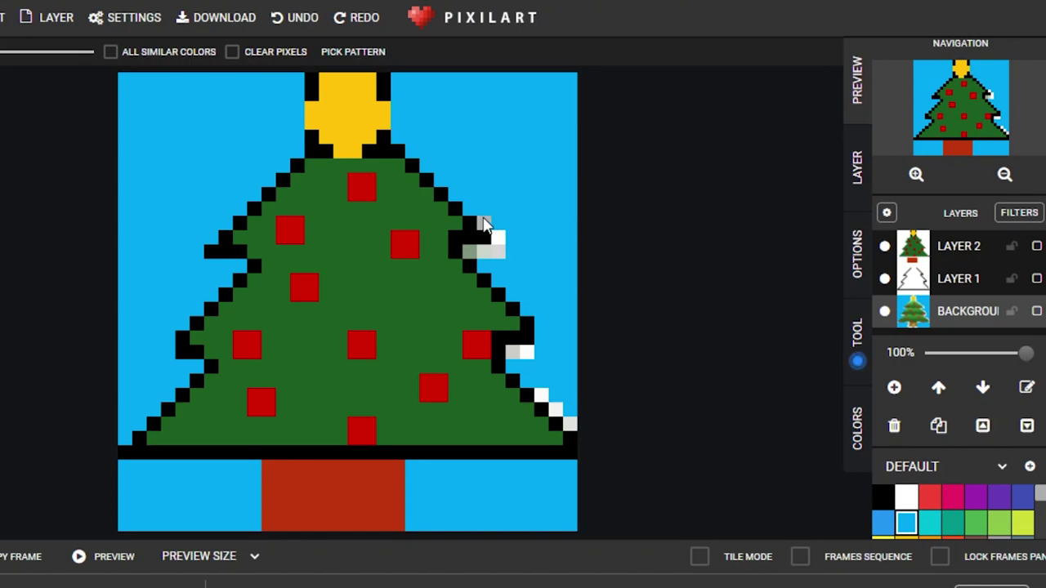
{"action": "mouse_move", "coordinate": [482, 224]}
{"action": "left_mouse_down"}
{"action": "mouse_move", "coordinate": [504, 233]}
{"action": "mouse_move", "coordinate": [472, 259]}
{"action": "left_mouse_up"}
{"action": "left_click_drag", "start_coordinate": [556, 401], "coordinate": [572, 420]}
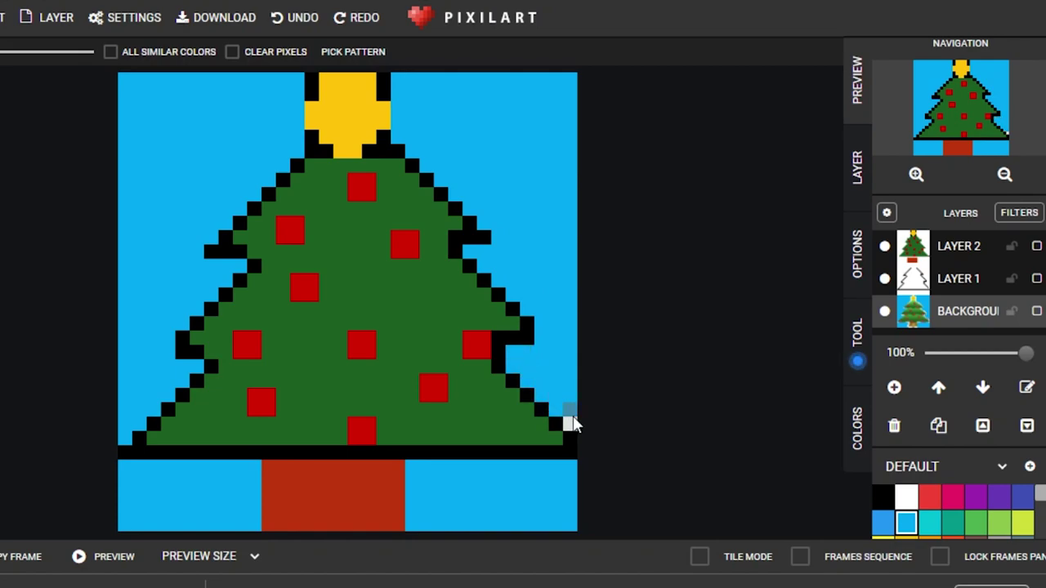
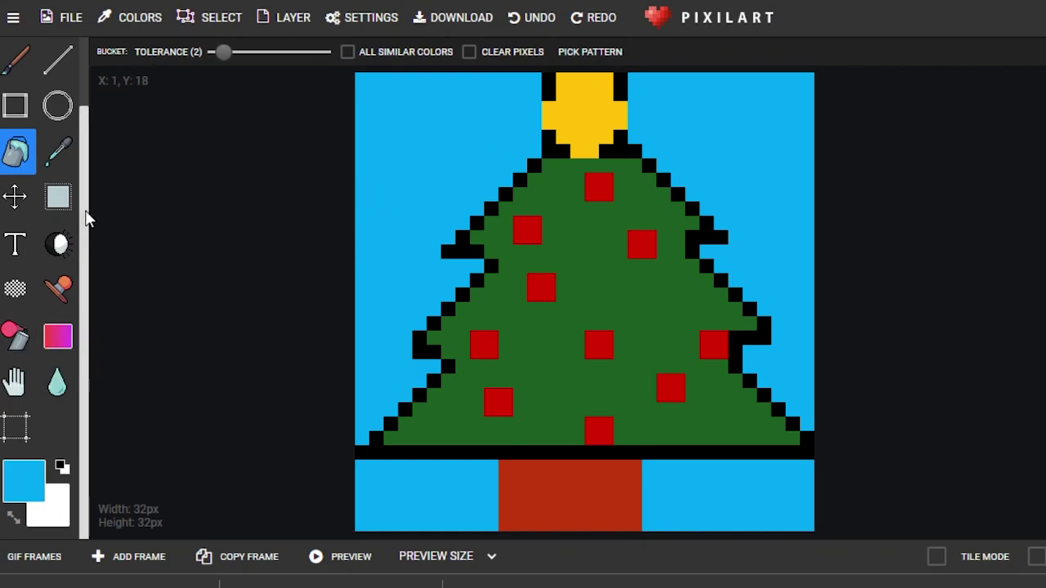
Look through the drawing tools, including Lighten/Darken and Eraser, along with the color palette, layer options and layer merging controls
{"action": "left_click_drag", "start_coordinate": [88, 204], "coordinate": [89, 122]}
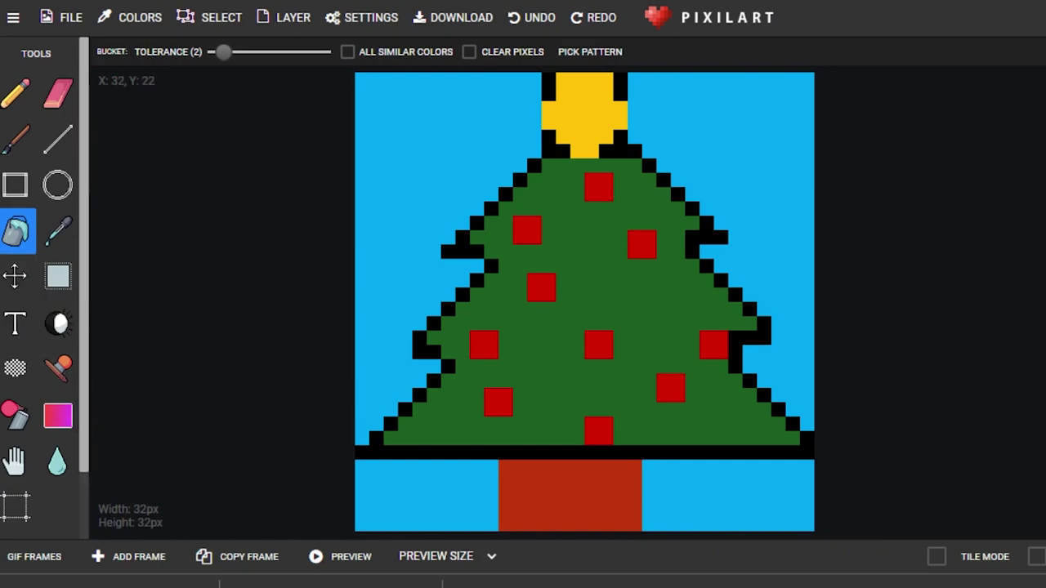
{"action": "scroll", "coordinate": [1036, 268], "scroll_direction": "down", "scroll_amount": 2}
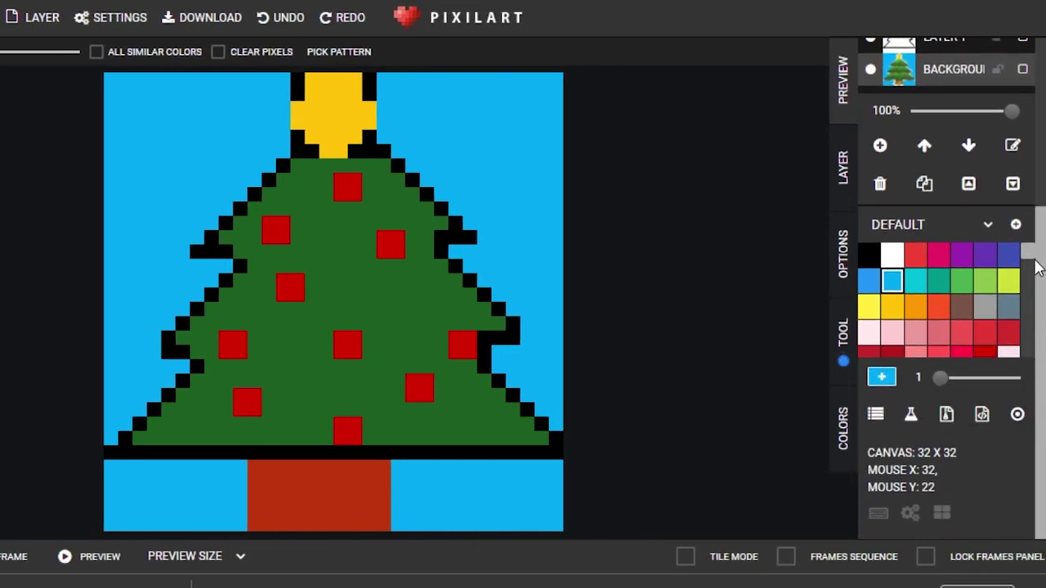
{"action": "scroll", "coordinate": [1028, 278], "scroll_direction": "down", "scroll_amount": 5}
{"action": "scroll", "coordinate": [1028, 278], "scroll_direction": "up", "scroll_amount": 5}
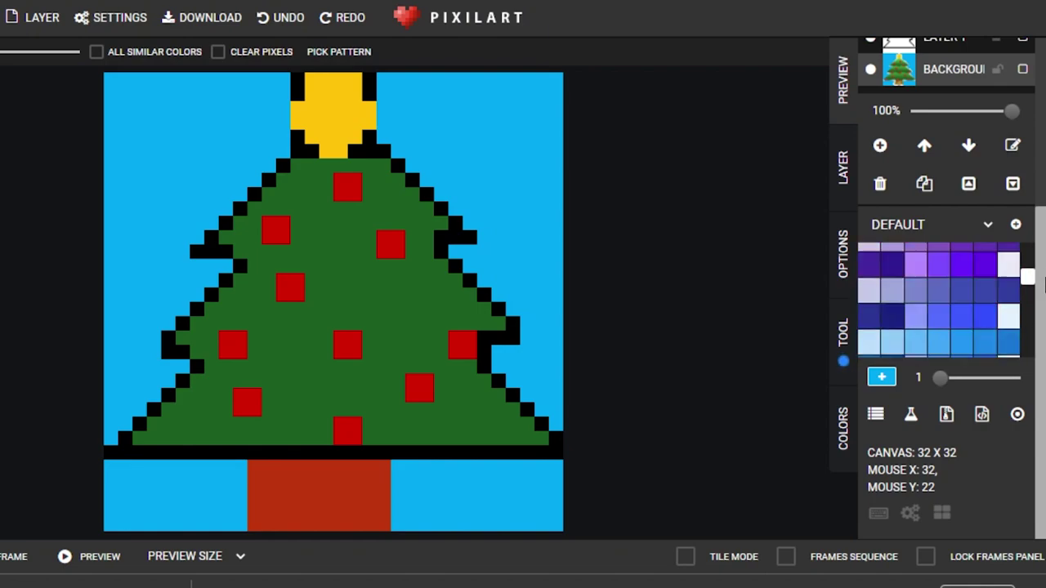
{"action": "left_click", "coordinate": [837, 193]}
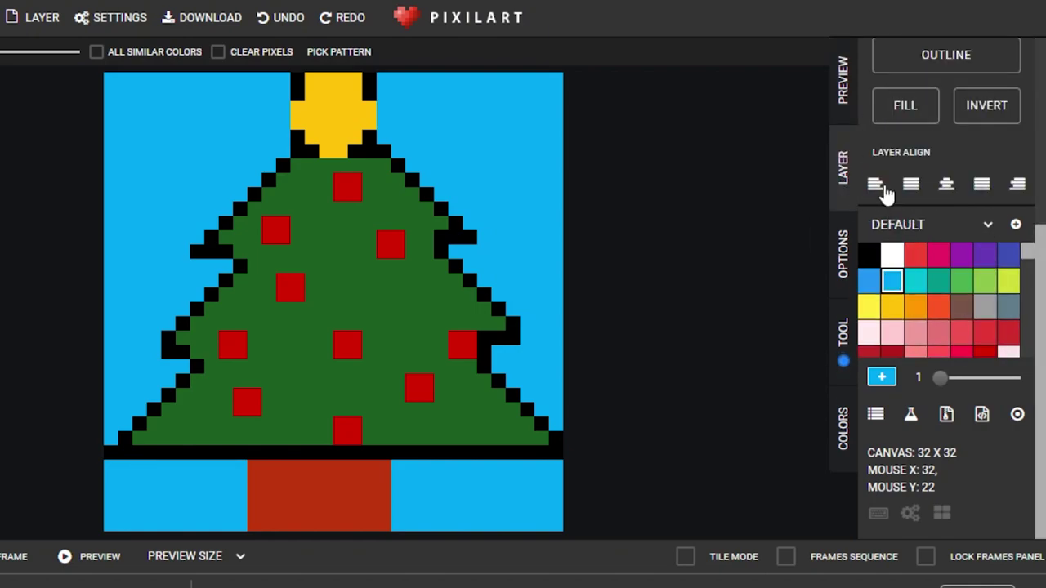
{"action": "scroll", "coordinate": [1017, 226], "scroll_direction": "up", "scroll_amount": 2}
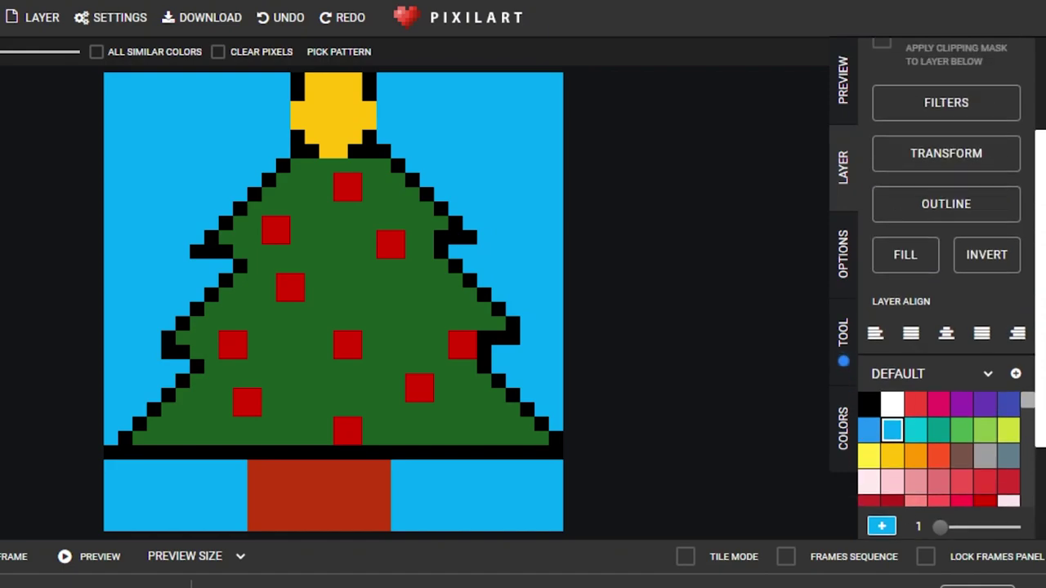
{"action": "scroll", "coordinate": [893, 318], "scroll_direction": "up", "scroll_amount": 3}
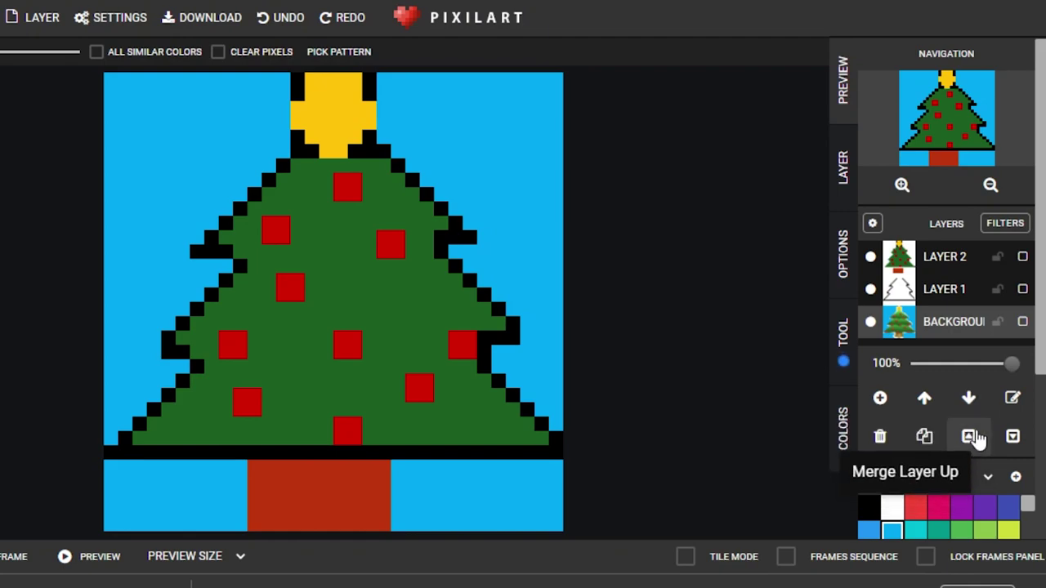
{"action": "scroll", "coordinate": [971, 425], "scroll_direction": "down", "scroll_amount": 3}
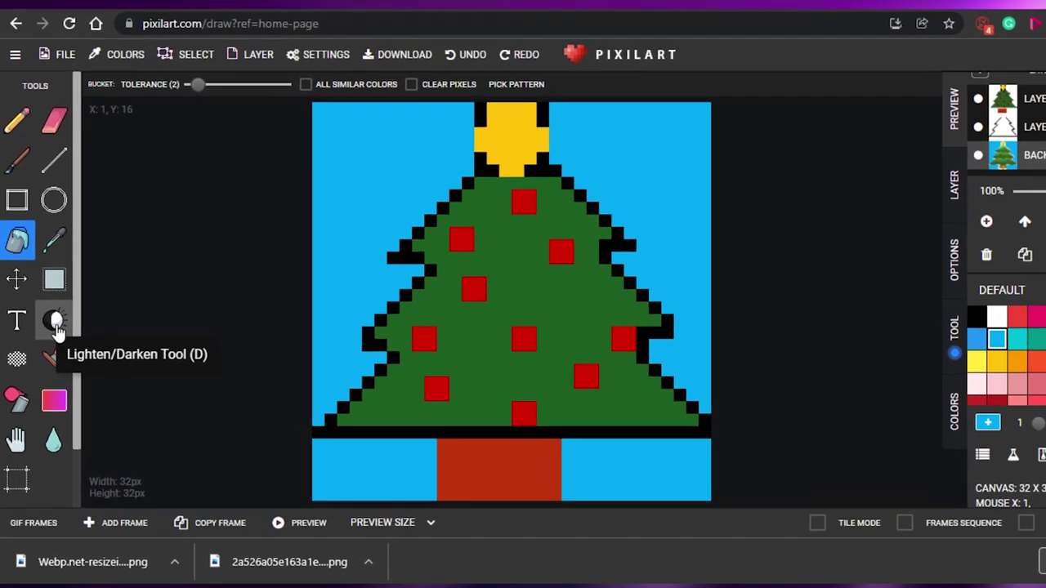
{"action": "left_click", "coordinate": [54, 319]}
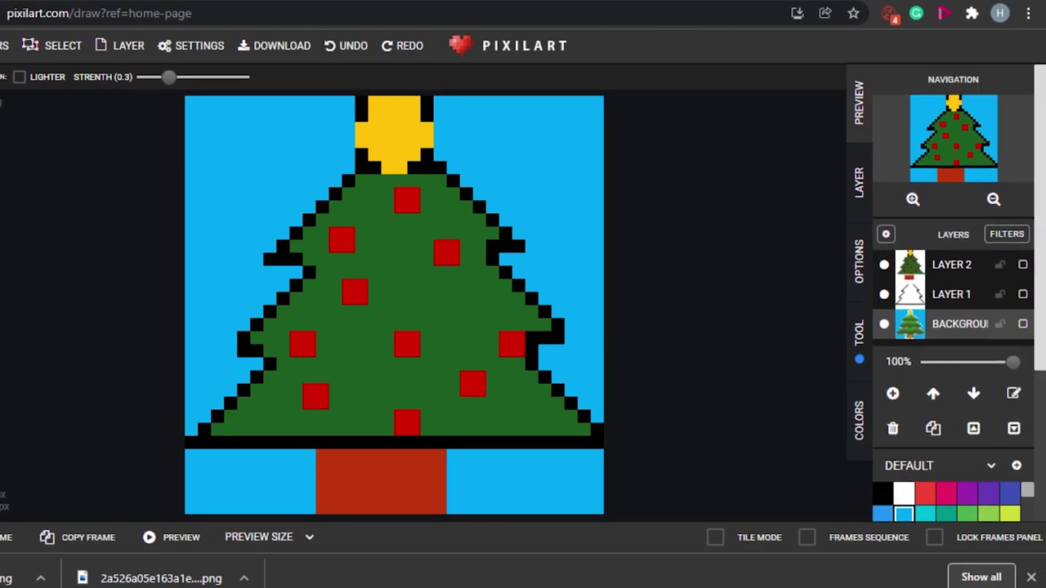
{"action": "left_click", "coordinate": [361, 416]}
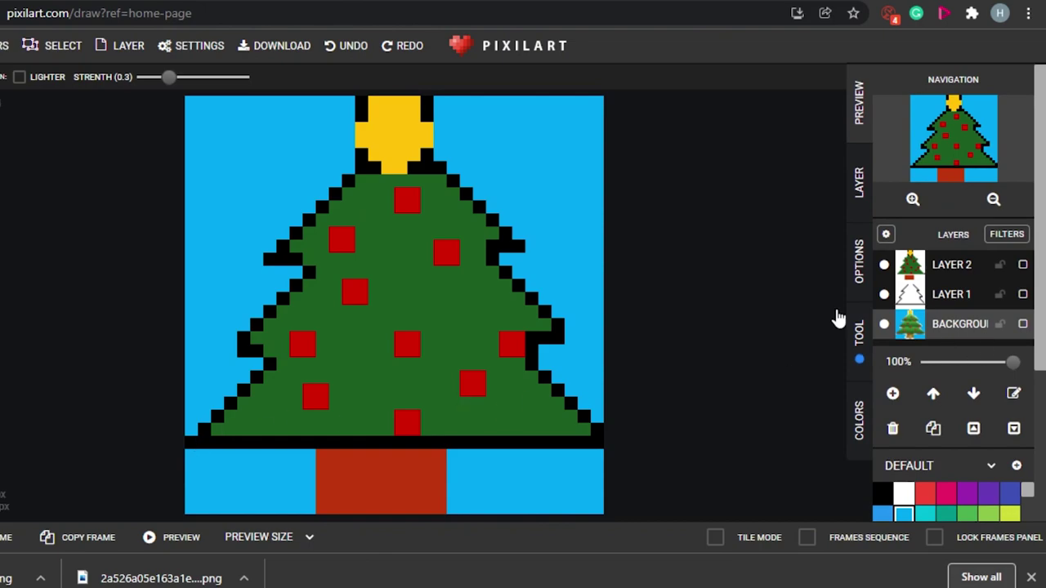
{"action": "scroll", "coordinate": [944, 339], "scroll_direction": "down", "scroll_amount": 1}
{"action": "left_click", "coordinate": [387, 194]}
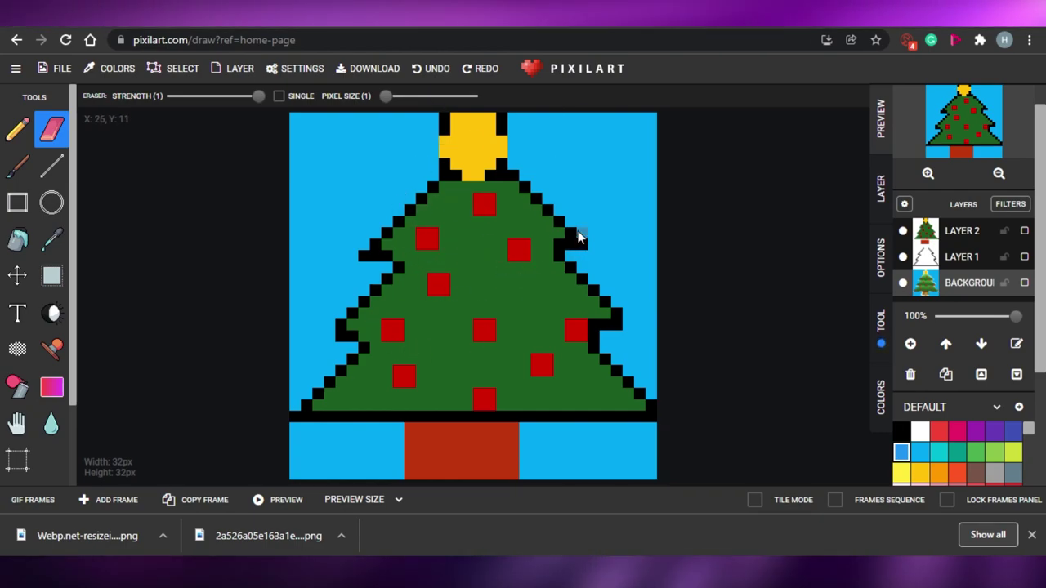
{"action": "scroll", "coordinate": [1044, 355], "scroll_direction": "down", "scroll_amount": 3}
{"action": "scroll", "coordinate": [1044, 355], "scroll_direction": "up", "scroll_amount": 3}
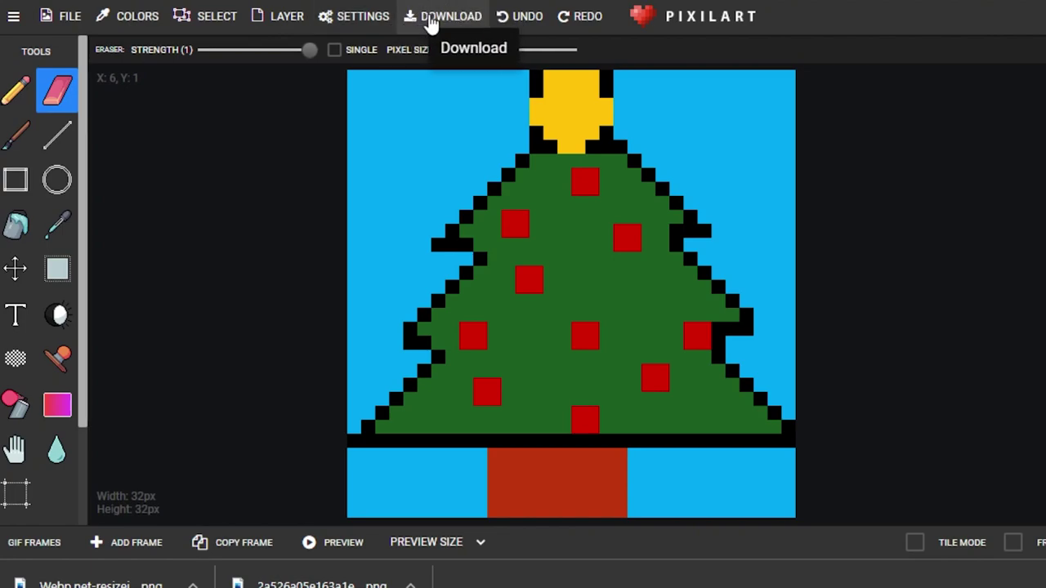
Download the finished drawing as a PNG at x1 scale, 32 x 32 pixels, and close the download dialog
{"action": "left_click", "coordinate": [431, 21]}
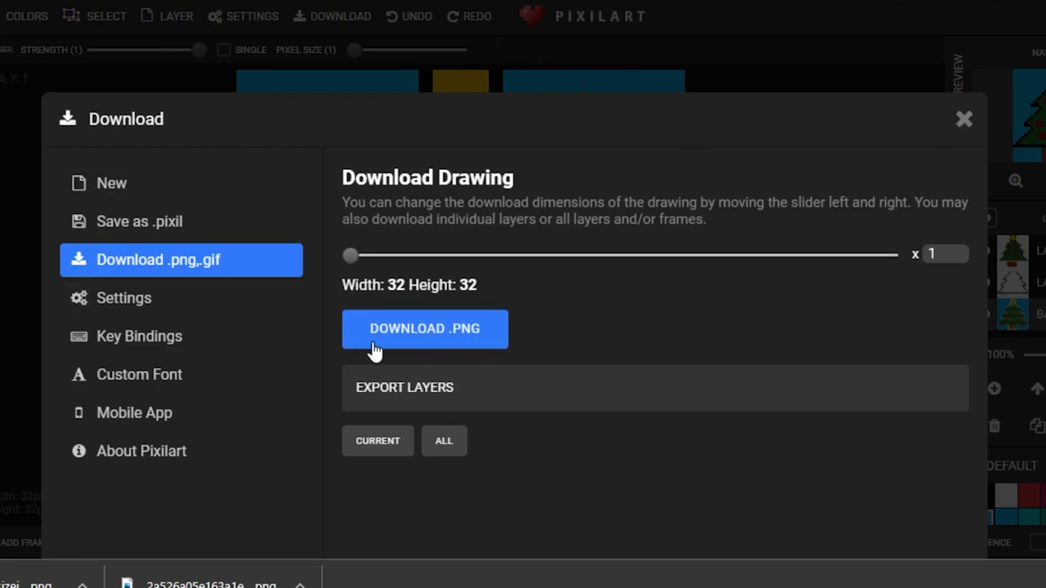
{"action": "left_click", "coordinate": [418, 337]}
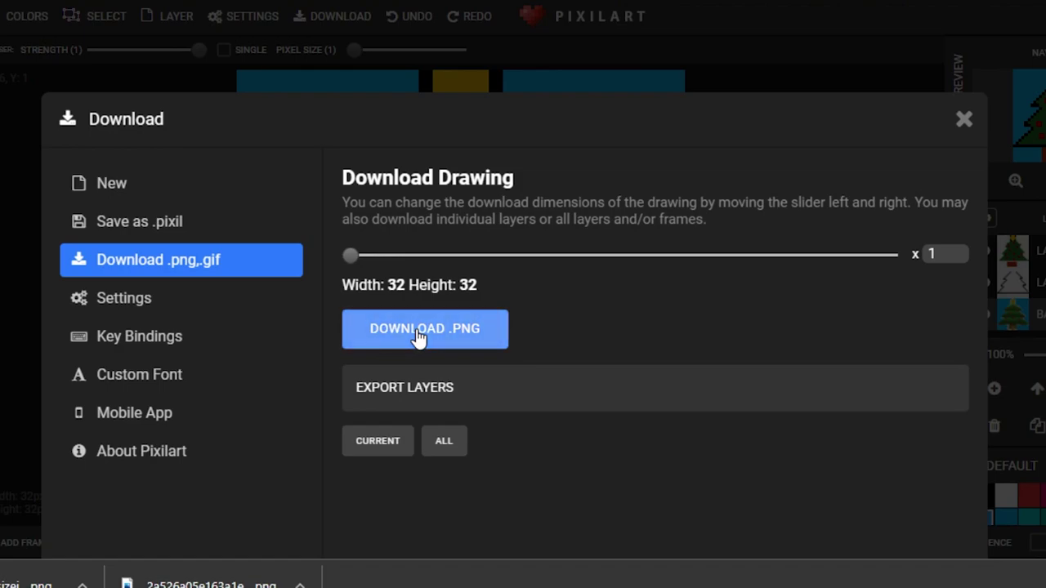
{"action": "left_click", "coordinate": [419, 338]}
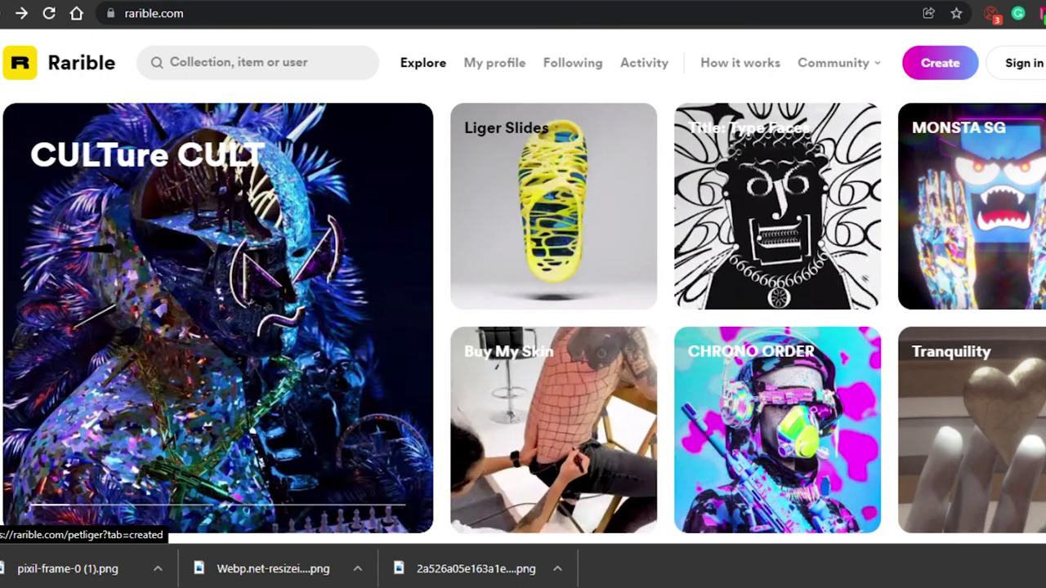
{"action": "scroll", "coordinate": [523, 327], "scroll_direction": "down", "scroll_amount": 5}
{"action": "scroll", "coordinate": [522, 327], "scroll_direction": "up", "scroll_amount": 5}
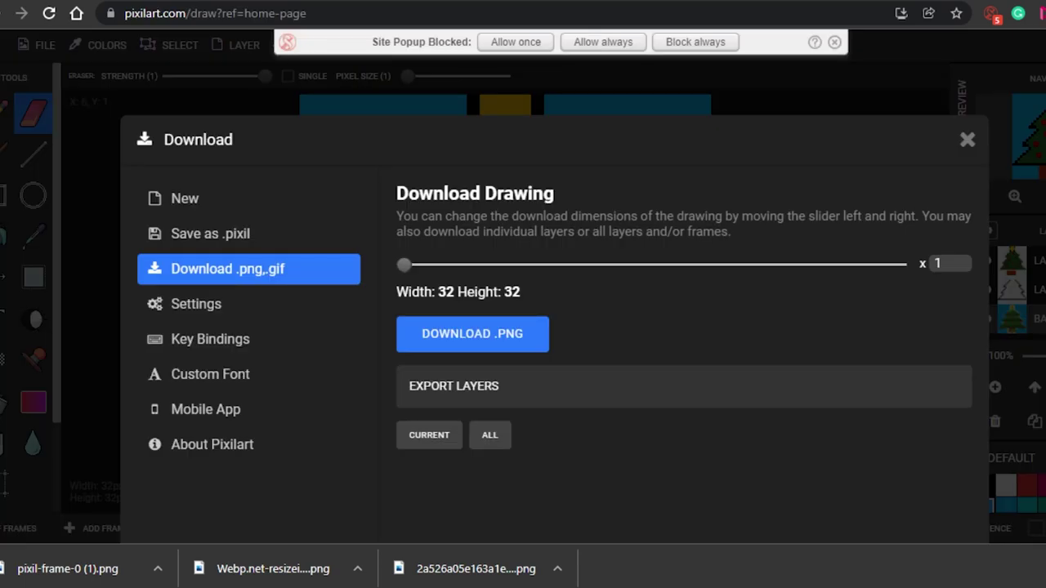
{"action": "left_click", "coordinate": [966, 140]}
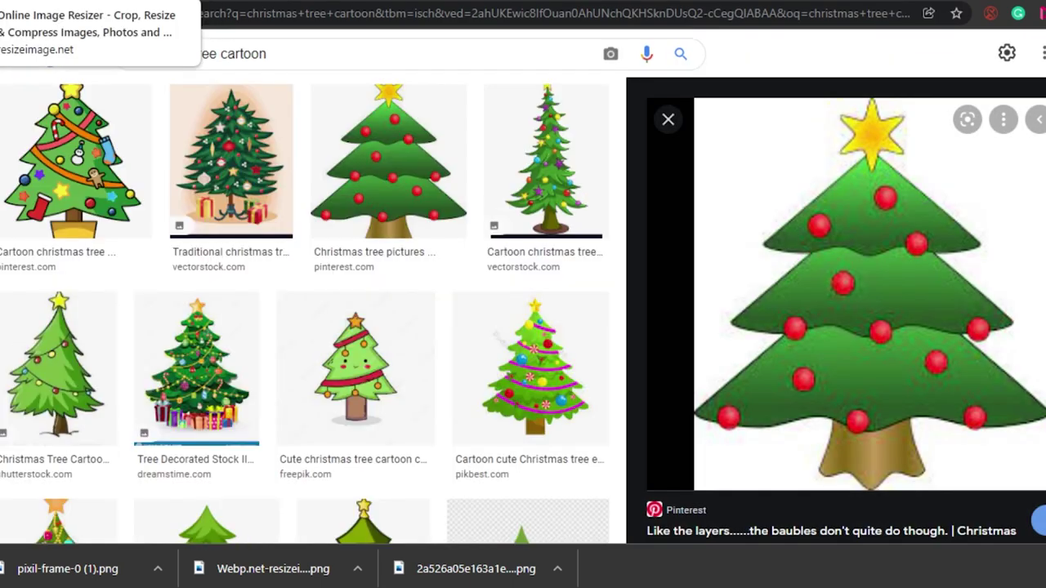
Revisit the ResizeImage.net page, the tree drawing in Pixilart and the Rarible marketplace home page
{"action": "left_click", "coordinate": [49, 0]}
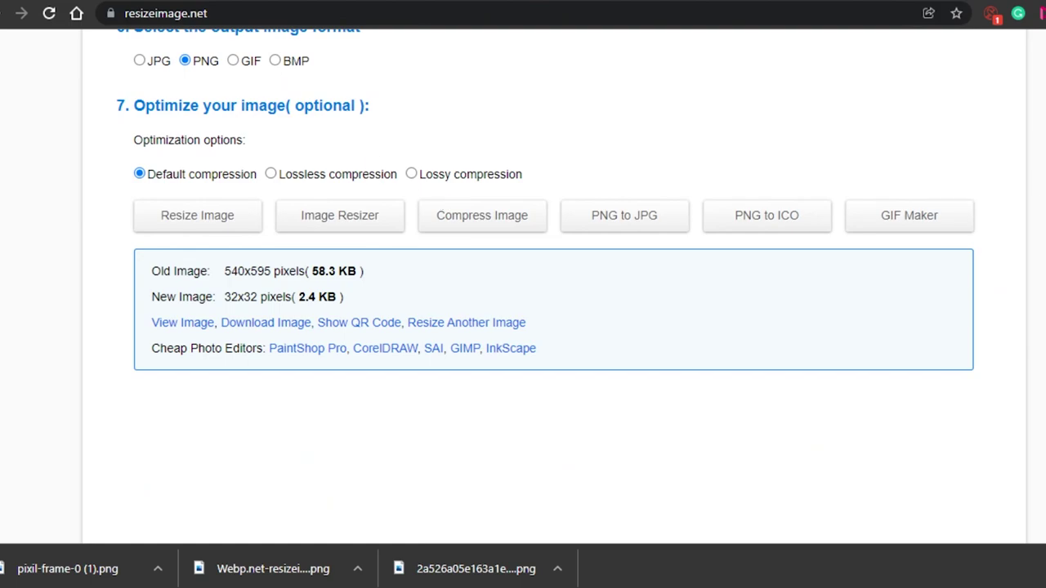
{"action": "scroll", "coordinate": [523, 327], "scroll_direction": "up", "scroll_amount": 20}
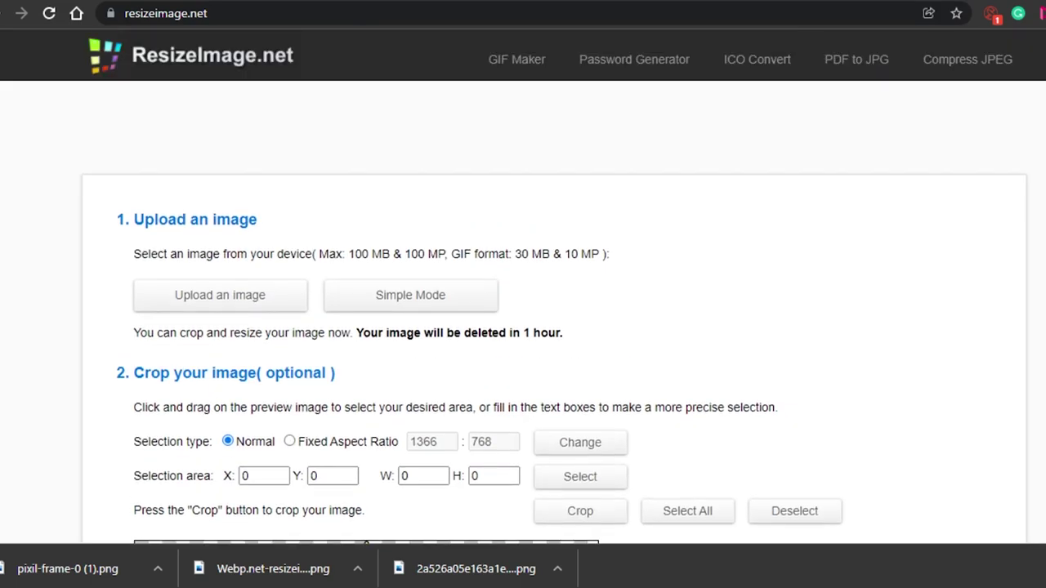
{"action": "key", "text": "ctrl+Tab"}
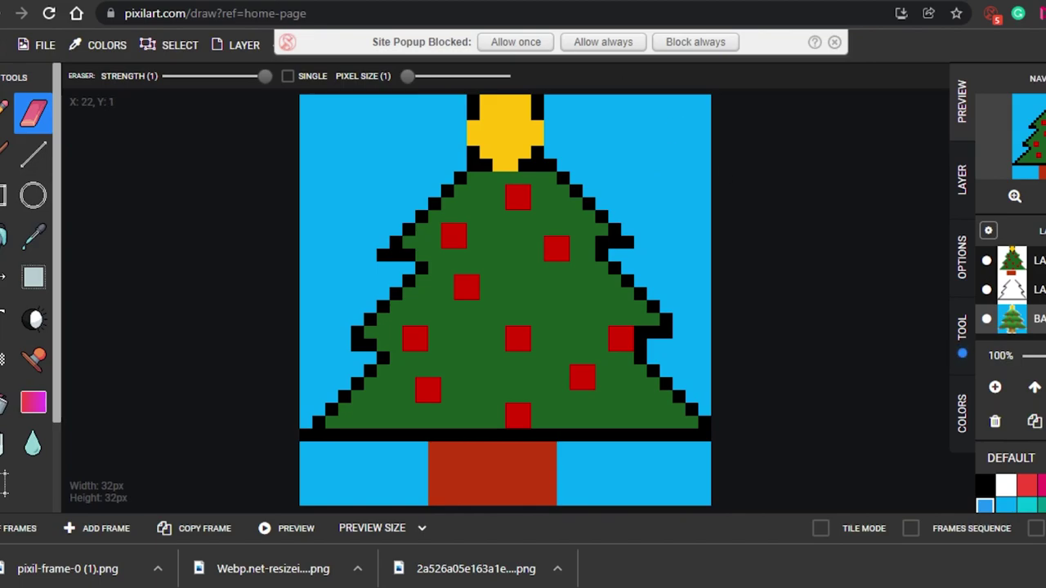
{"action": "key", "text": "ctrl+Tab"}
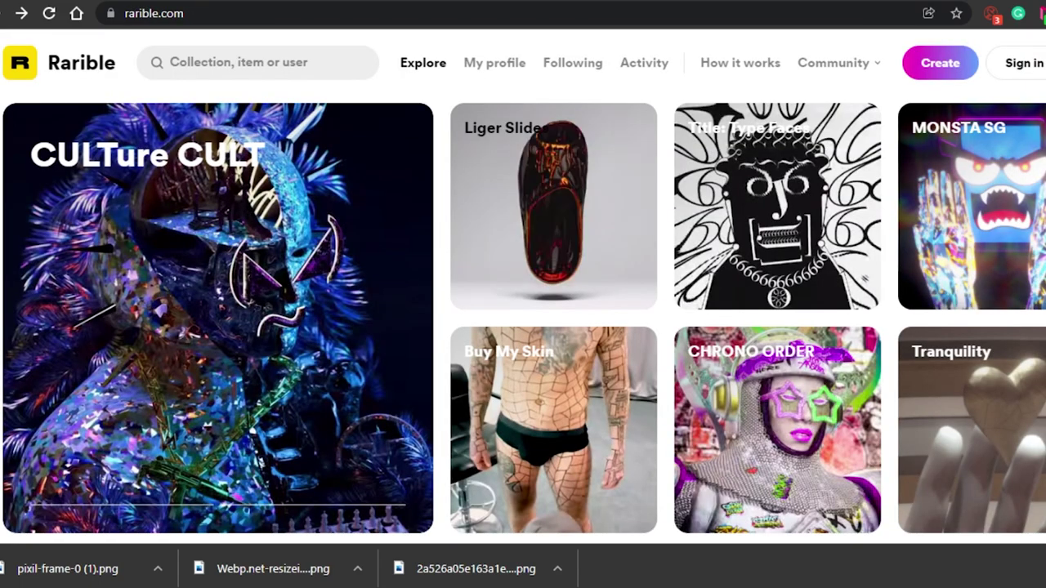
{"action": "key", "text": "ctrl+shift+Tab"}
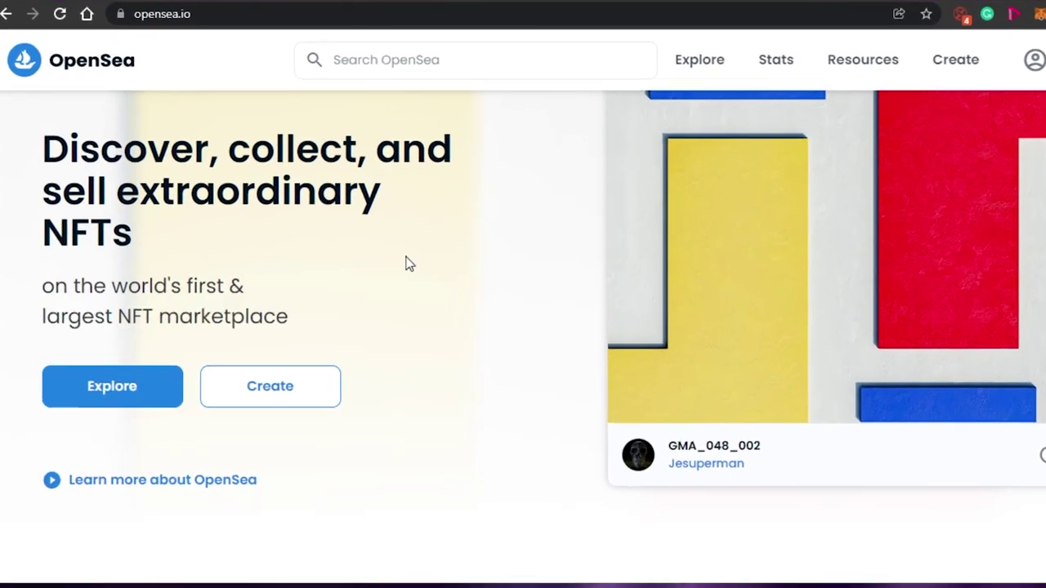
Look through the OpenSea home page, examining Notable Drops and Top collections, and check back on the tree drawing in Pixilart
{"action": "scroll", "coordinate": [523, 338], "scroll_direction": "down", "scroll_amount": 8}
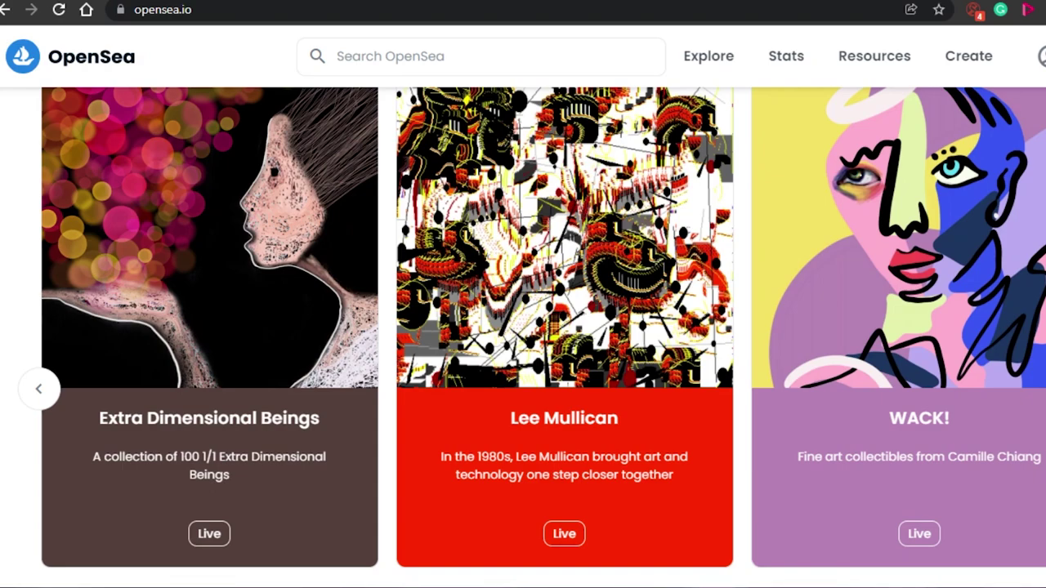
{"action": "scroll", "coordinate": [523, 338], "scroll_direction": "down", "scroll_amount": 5}
{"action": "scroll", "coordinate": [522, 337], "scroll_direction": "up", "scroll_amount": 7}
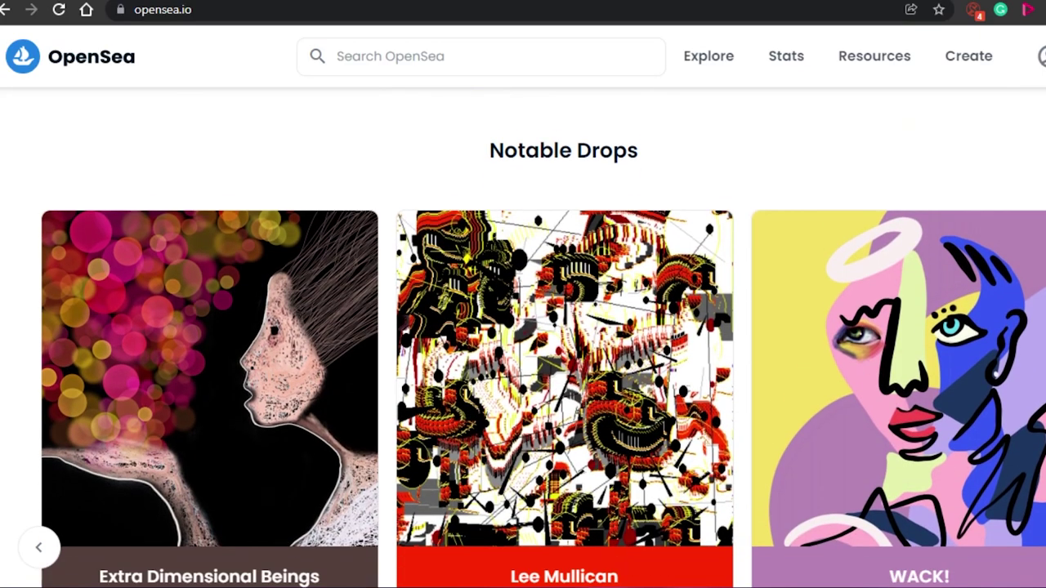
{"action": "scroll", "coordinate": [522, 338], "scroll_direction": "down", "scroll_amount": 1}
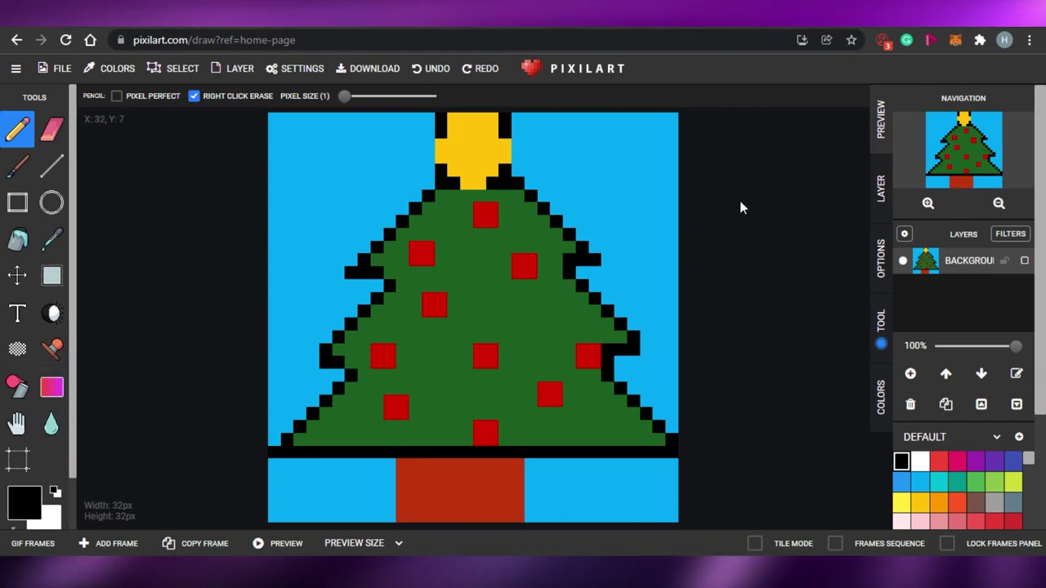
{"action": "scroll", "coordinate": [1044, 195], "scroll_direction": "down", "scroll_amount": 2}
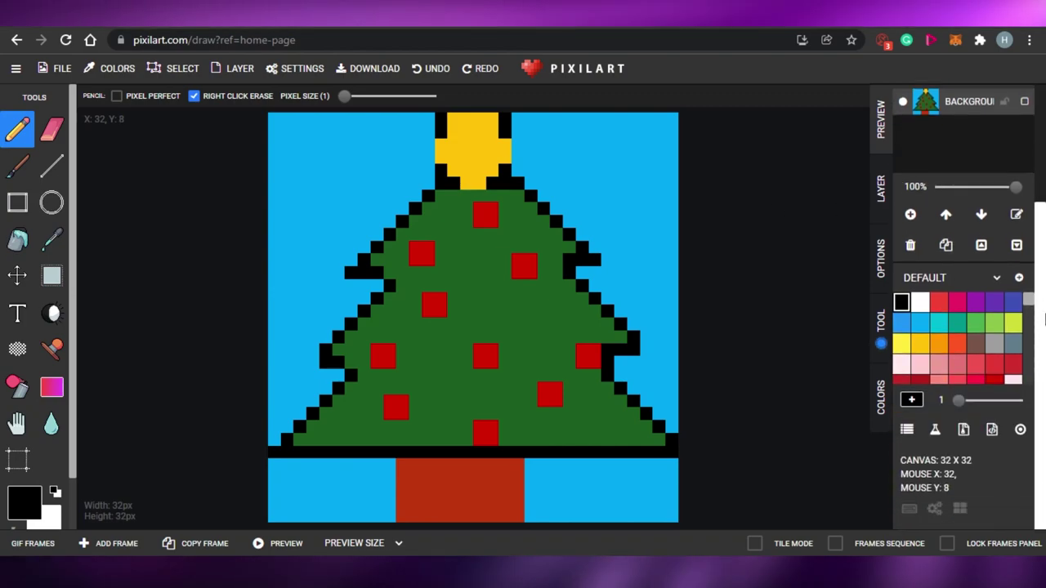
{"action": "scroll", "coordinate": [1044, 189], "scroll_direction": "up", "scroll_amount": 2}
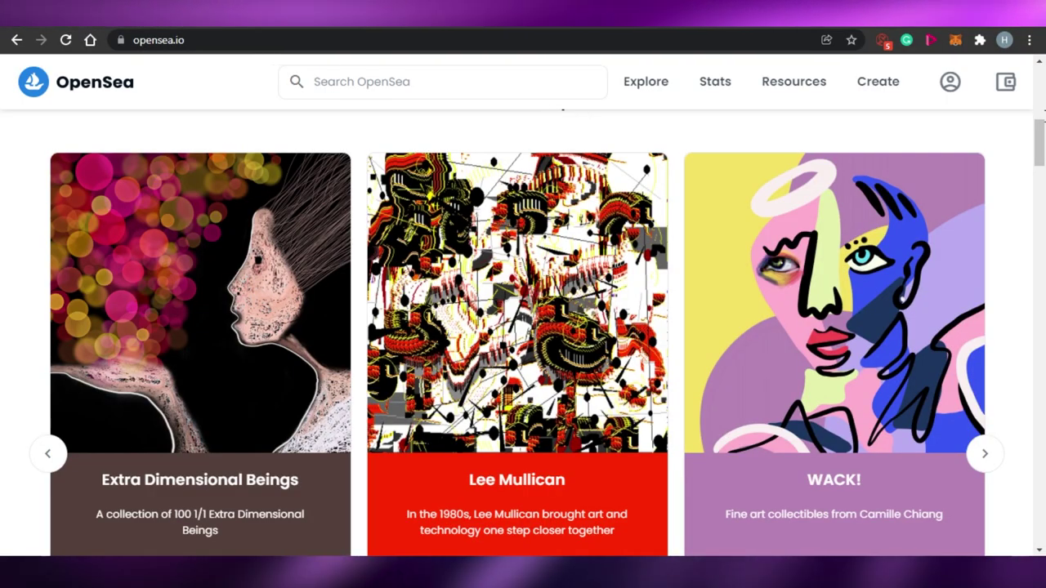
{"action": "left_click_drag", "start_coordinate": [1040, 147], "coordinate": [1036, 94]}
{"action": "scroll", "coordinate": [1036, 94], "scroll_direction": "down", "scroll_amount": 2}
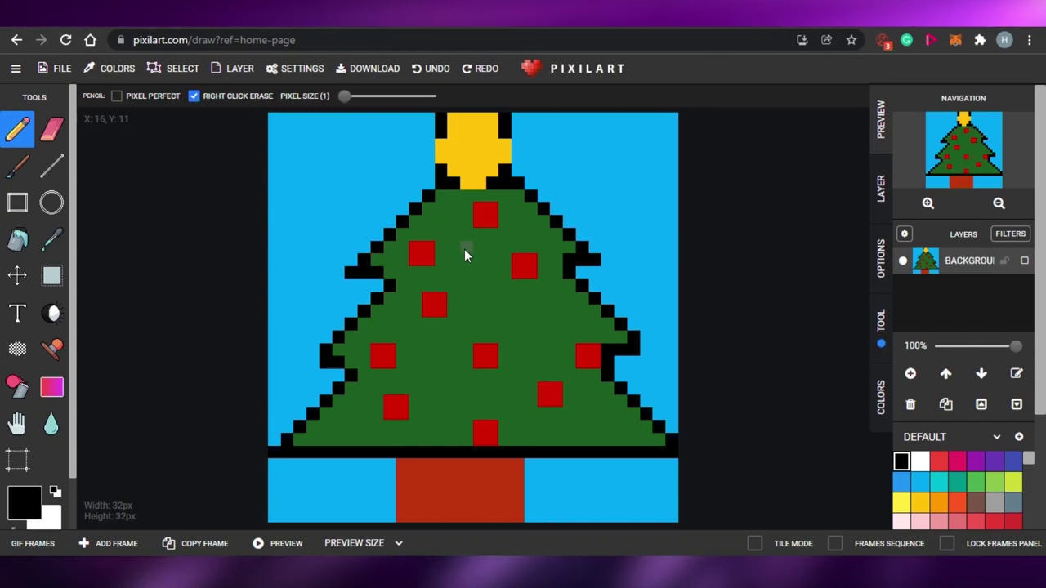
{"action": "left_click", "coordinate": [179, 13]}
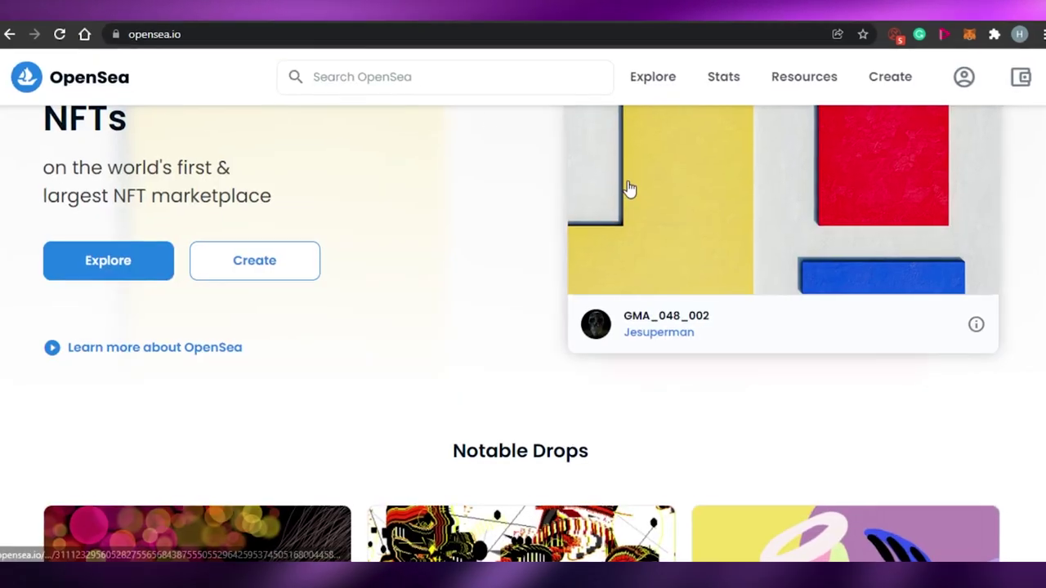
{"action": "scroll", "coordinate": [522, 327], "scroll_direction": "down", "scroll_amount": 5}
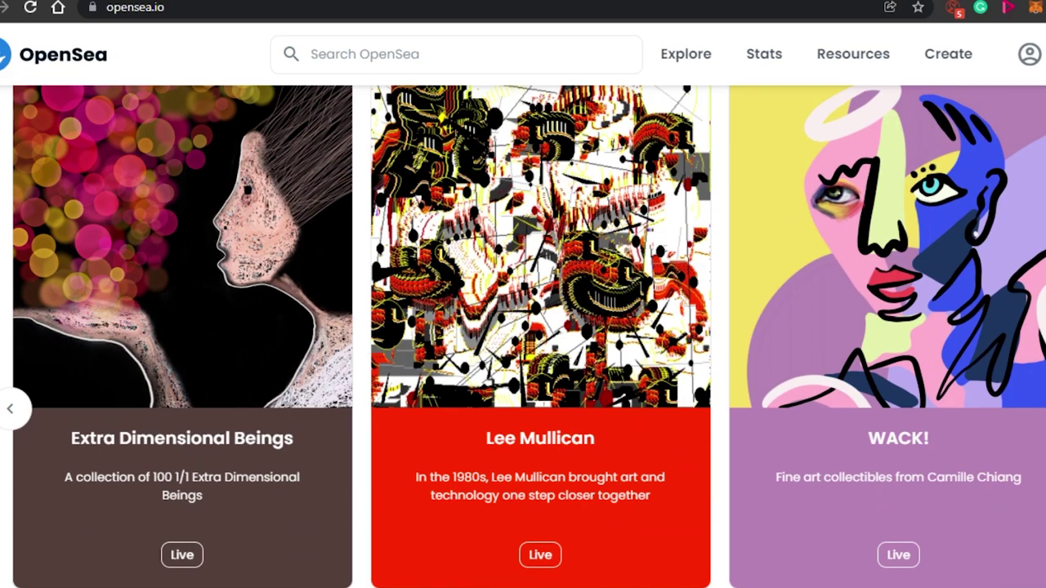
{"action": "scroll", "coordinate": [523, 327], "scroll_direction": "down", "scroll_amount": 10}
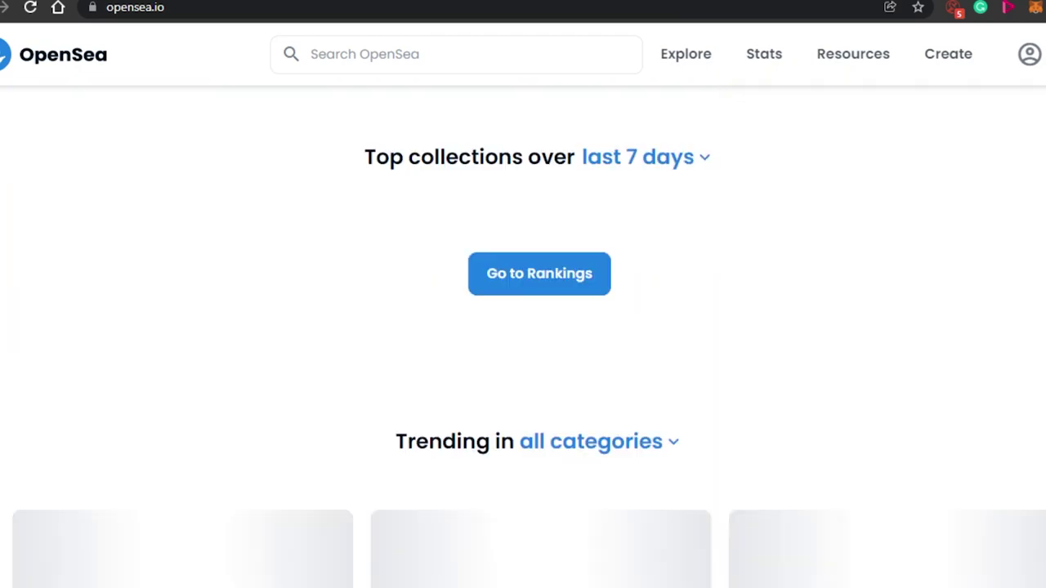
{"action": "scroll", "coordinate": [522, 327], "scroll_direction": "up", "scroll_amount": 5}
{"action": "scroll", "coordinate": [523, 327], "scroll_direction": "up", "scroll_amount": 5}
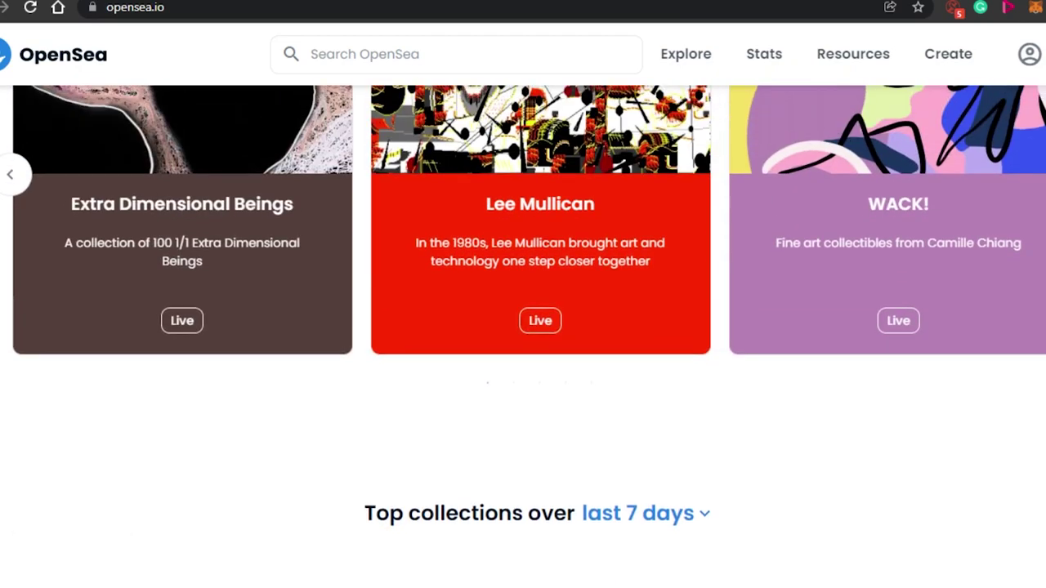